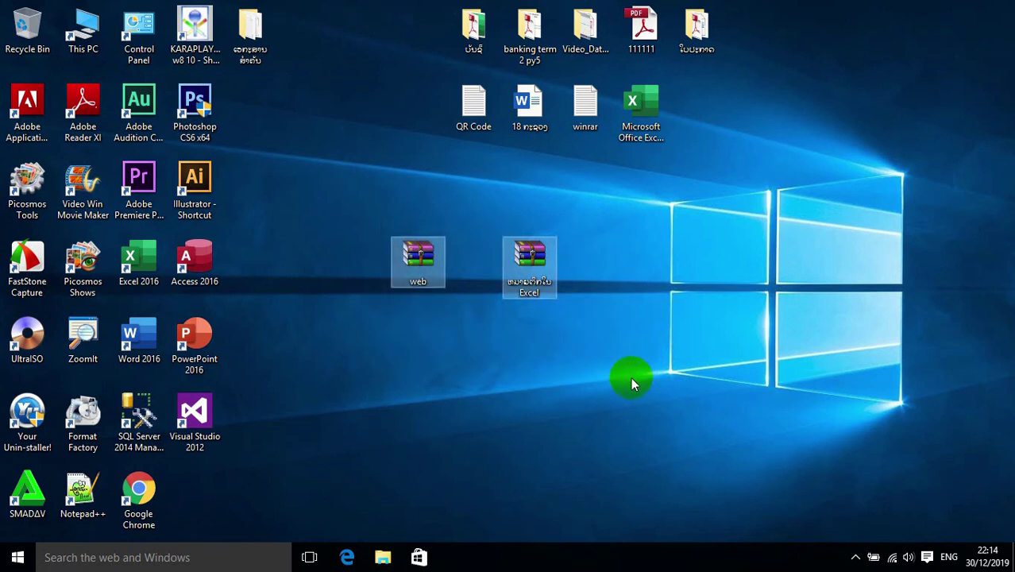
- Select the web and Excel archive icons together on the desktop
{"action": "left_click_drag", "start_coordinate": [355, 208], "coordinate": [618, 349]}
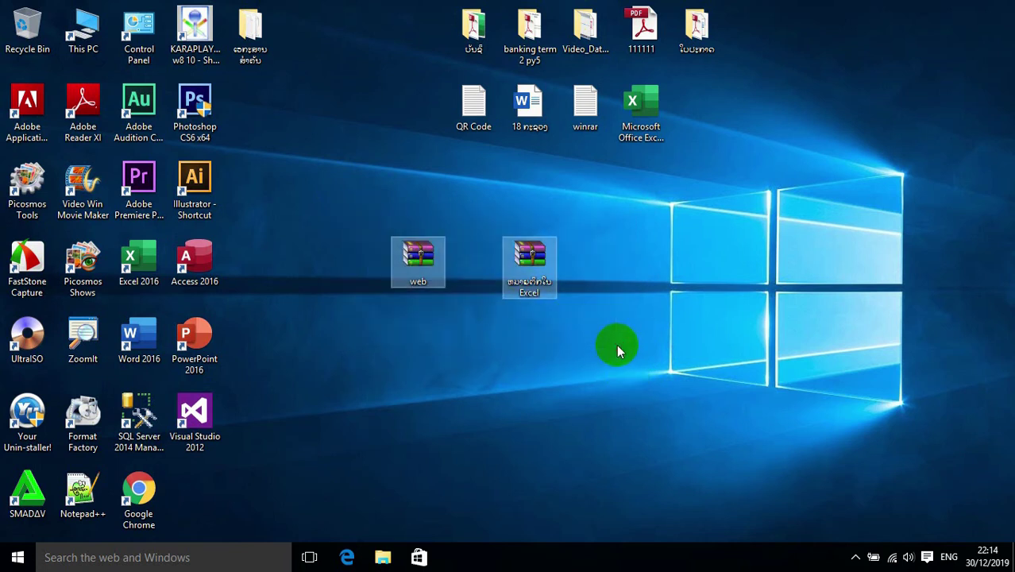
{"action": "left_click", "coordinate": [501, 360]}
{"action": "left_click_drag", "start_coordinate": [348, 198], "coordinate": [596, 335]}
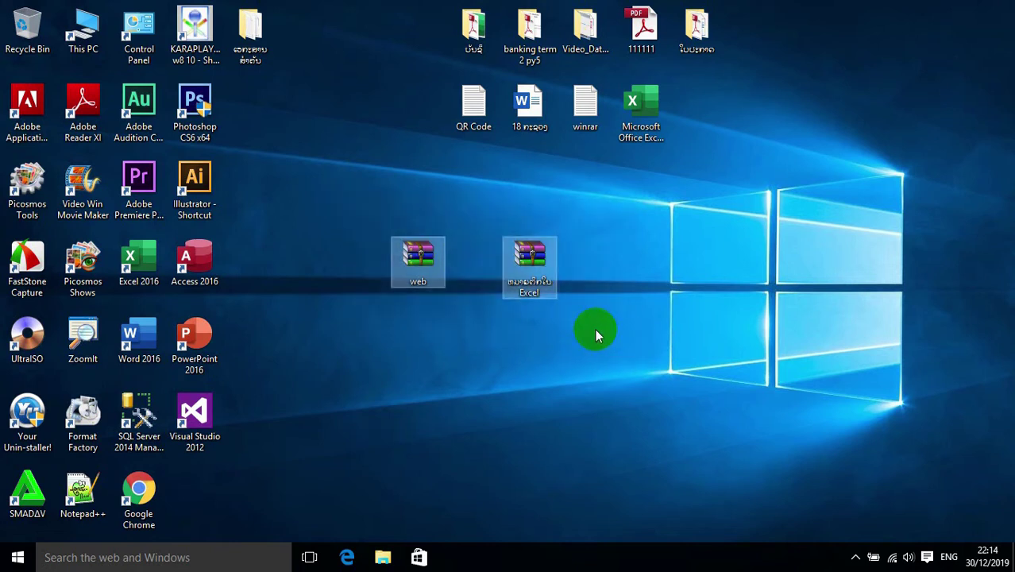
{"action": "left_click_drag", "start_coordinate": [347, 197], "coordinate": [599, 341]}
{"action": "left_click", "coordinate": [467, 330]}
{"action": "left_click_drag", "start_coordinate": [342, 204], "coordinate": [616, 342]}
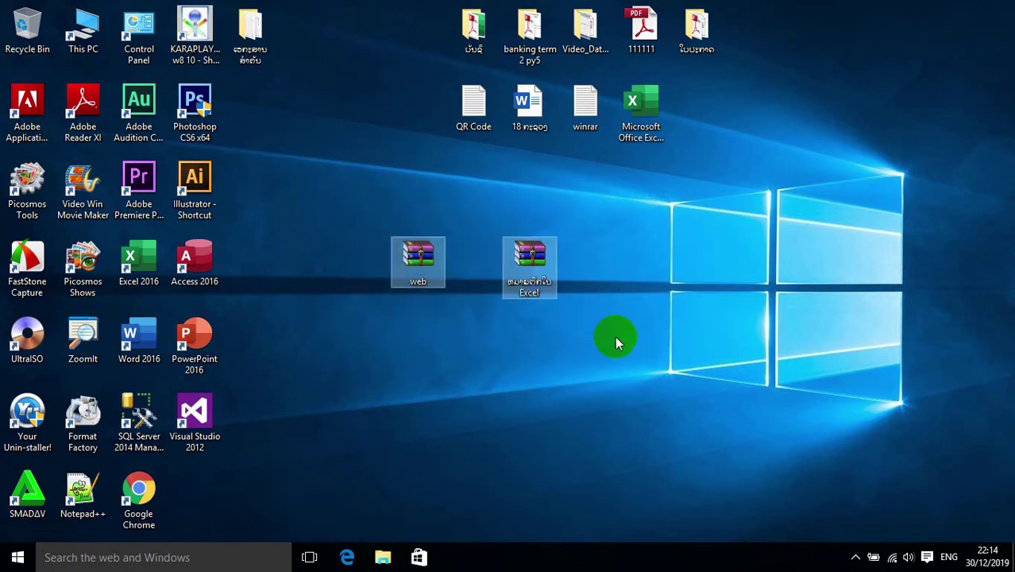
{"action": "left_click", "coordinate": [463, 340]}
{"action": "left_click_drag", "start_coordinate": [348, 195], "coordinate": [670, 357]}
{"action": "left_click_drag", "start_coordinate": [321, 205], "coordinate": [601, 375]}
{"action": "left_click_drag", "start_coordinate": [347, 217], "coordinate": [650, 336]}
{"action": "left_click_drag", "start_coordinate": [330, 201], "coordinate": [682, 354]}
{"action": "left_click_drag", "start_coordinate": [355, 212], "coordinate": [581, 318]}
- Open the web archive and cancel its password prompt without entering anything
{"action": "mouse_move", "coordinate": [427, 268]}
{"action": "left_mouse_down"}
{"action": "mouse_move", "coordinate": [518, 268]}
{"action": "mouse_move", "coordinate": [418, 256]}
{"action": "left_mouse_up"}
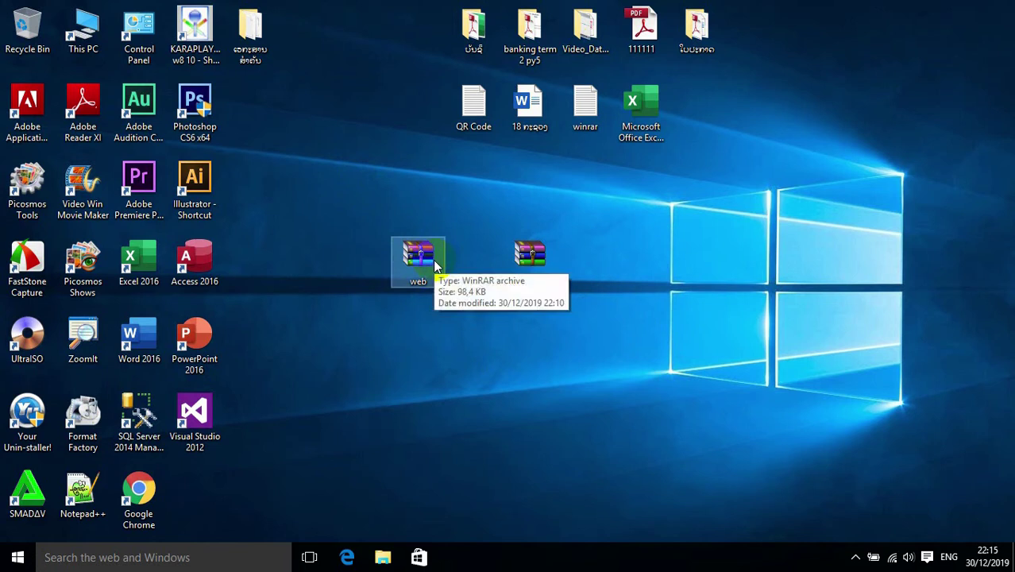
{"action": "left_click_drag", "start_coordinate": [404, 232], "coordinate": [444, 335]}
{"action": "left_click_drag", "start_coordinate": [500, 223], "coordinate": [559, 243]}
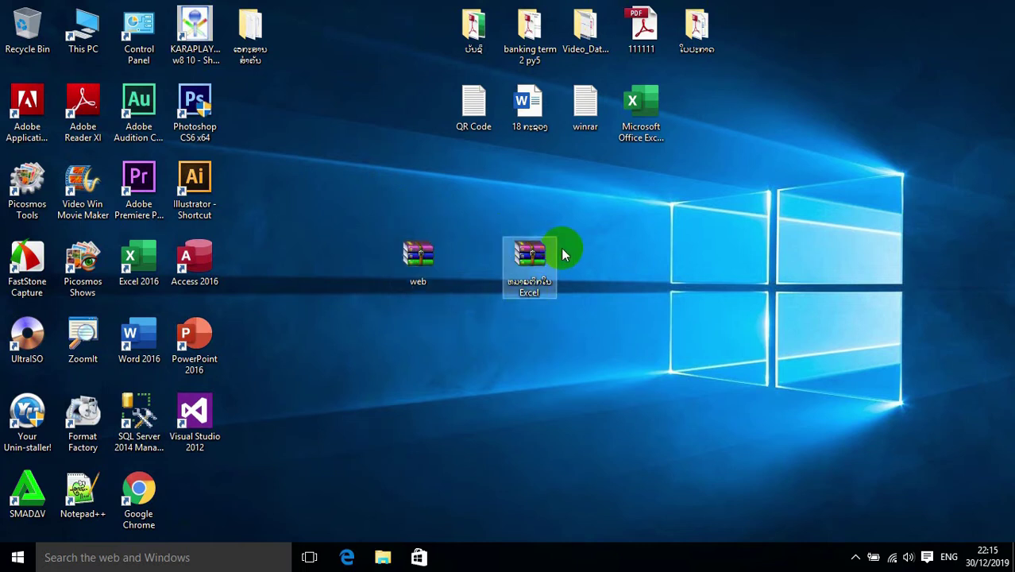
{"action": "left_click", "coordinate": [411, 268]}
{"action": "double_click", "coordinate": [423, 273]}
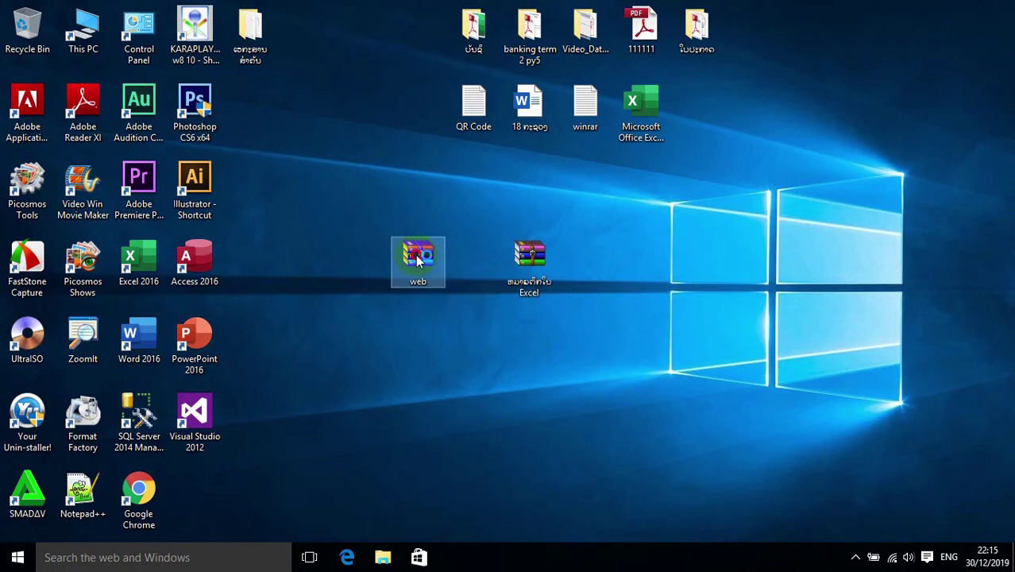
{"action": "left_click_drag", "start_coordinate": [472, 156], "coordinate": [346, 131]}
{"action": "left_click", "coordinate": [491, 132]}
- Open the Excel archive and extract its folder to the Desktop
{"action": "left_click", "coordinate": [529, 256]}
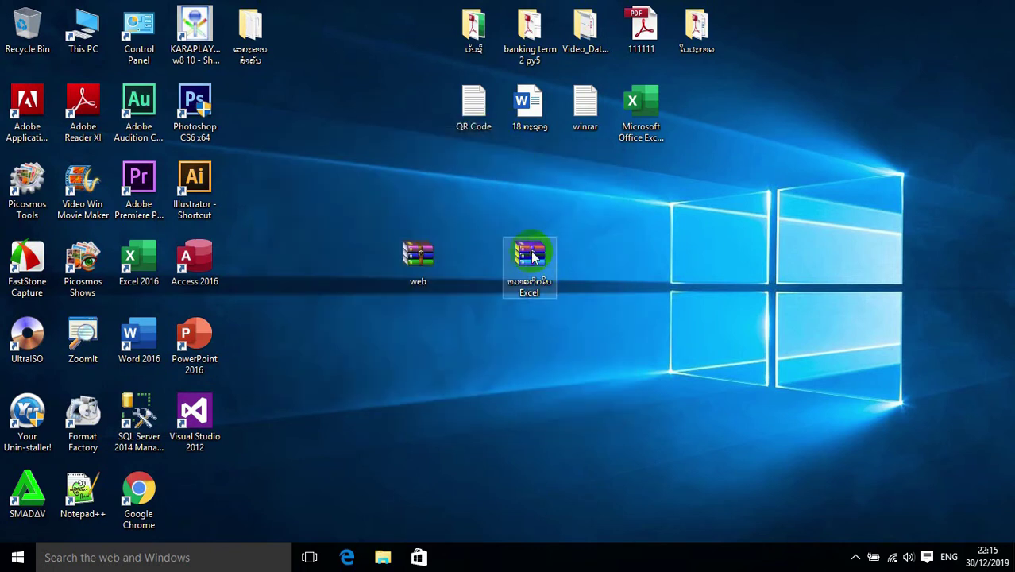
{"action": "double_click", "coordinate": [529, 256]}
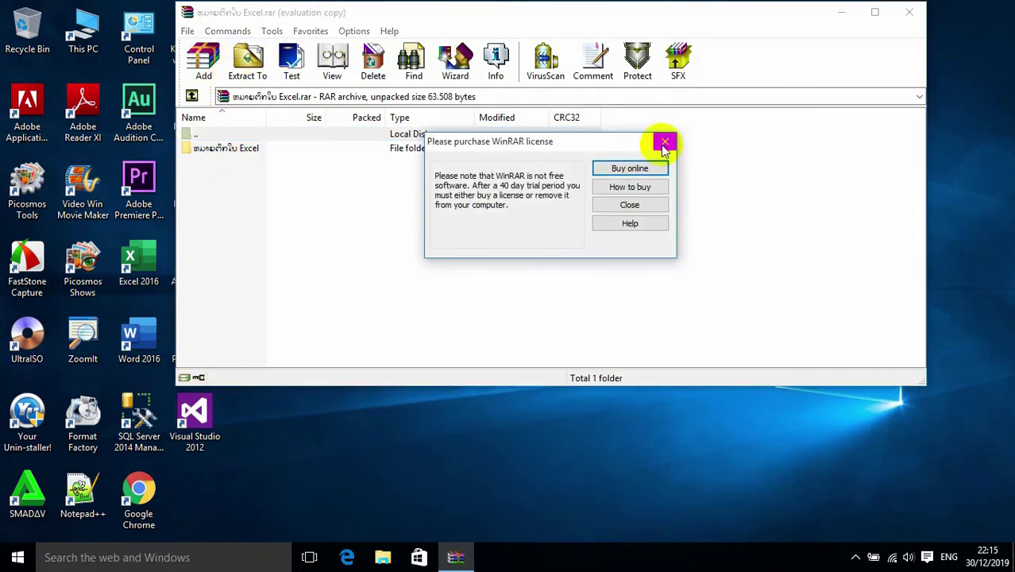
{"action": "left_click", "coordinate": [659, 142]}
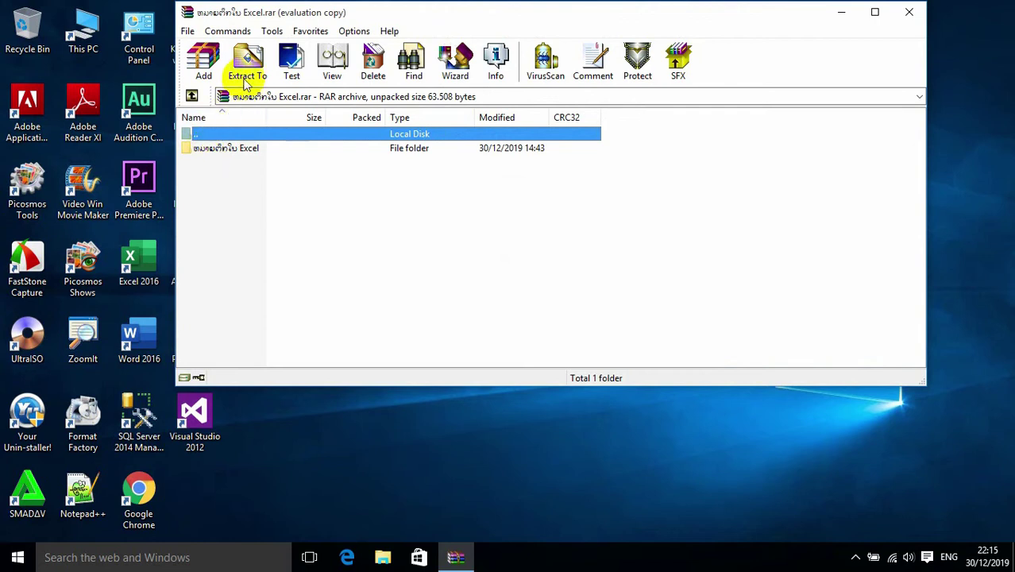
{"action": "left_click", "coordinate": [247, 61]}
{"action": "left_click", "coordinate": [584, 115]}
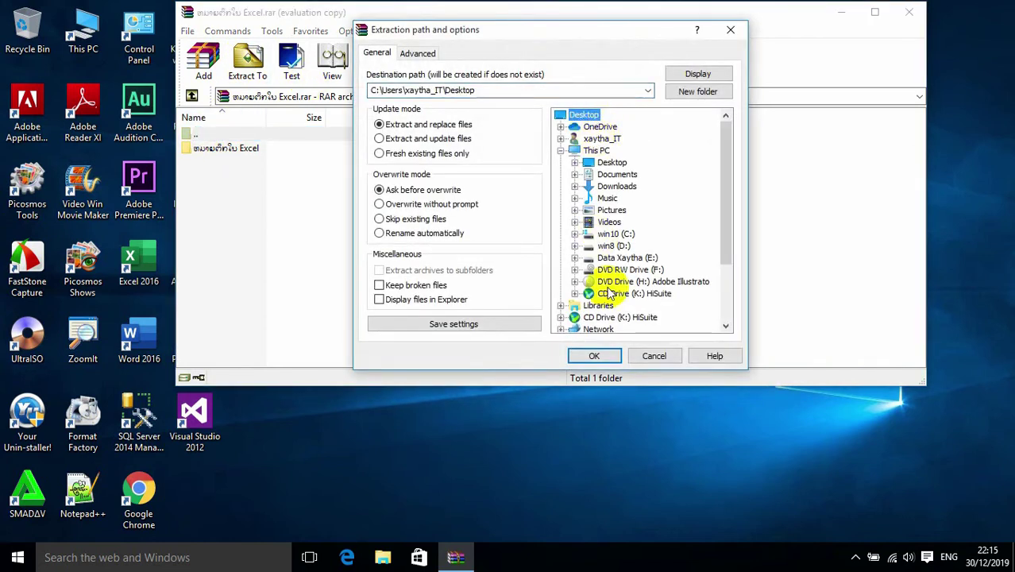
{"action": "left_click", "coordinate": [594, 355]}
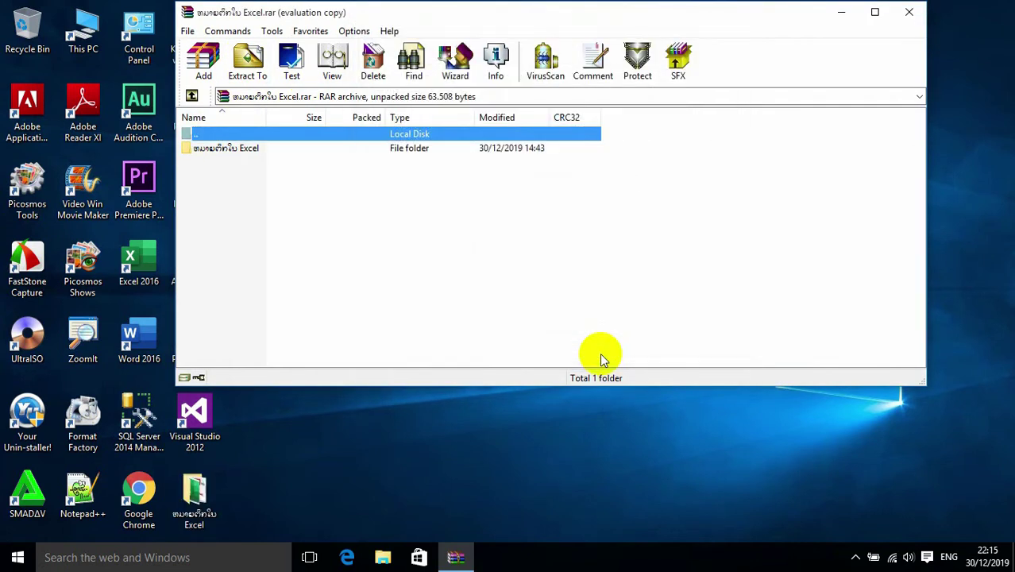
- Close WinRAR and move the extracted folder below the Excel archive
{"action": "left_click", "coordinate": [909, 12]}
{"action": "left_click_drag", "start_coordinate": [195, 521], "coordinate": [542, 349]}
{"action": "left_click_drag", "start_coordinate": [499, 225], "coordinate": [594, 402]}
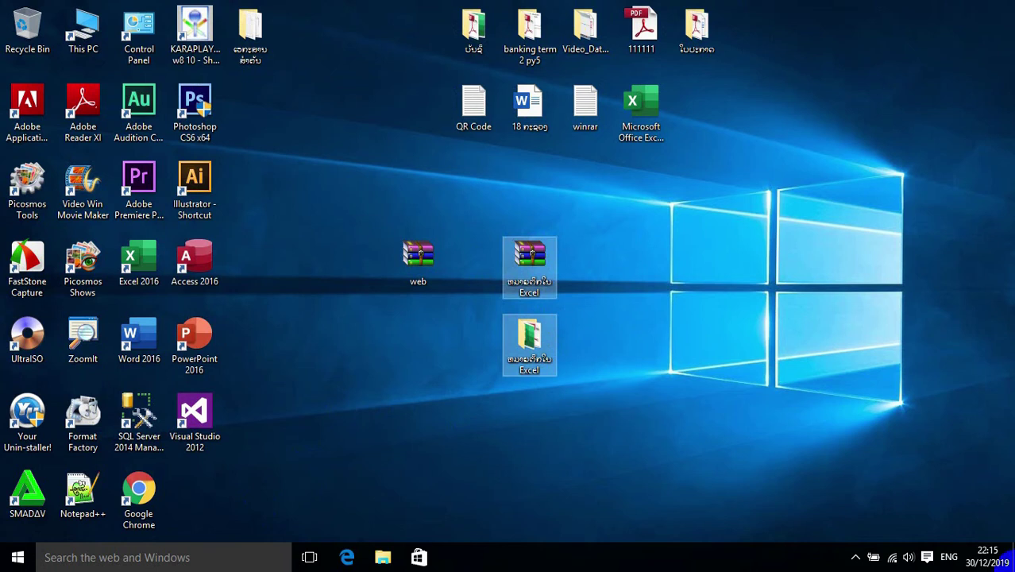
{"action": "left_click", "coordinate": [419, 267]}
{"action": "double_click", "coordinate": [415, 252]}
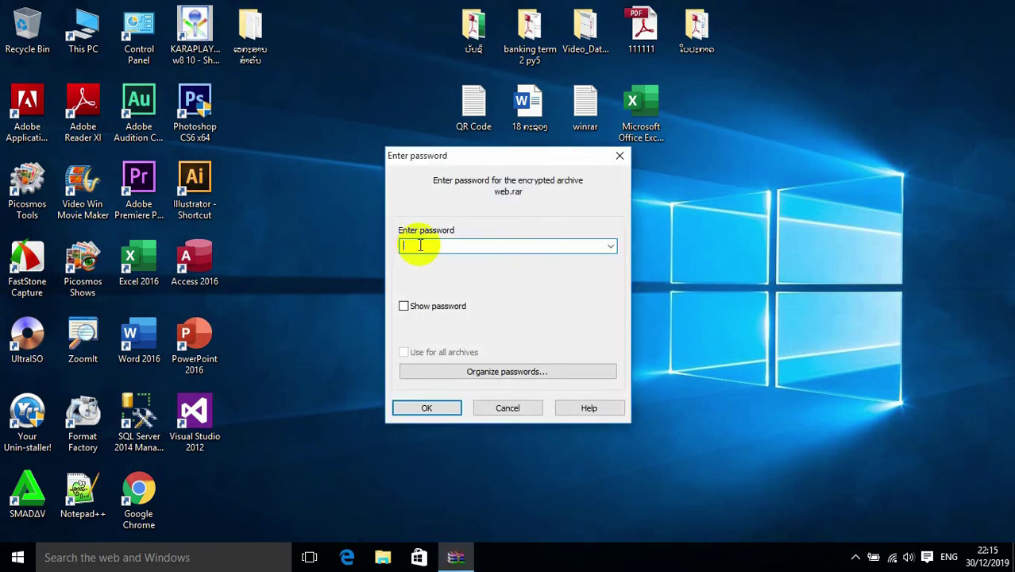
{"action": "left_click", "coordinate": [436, 413]}
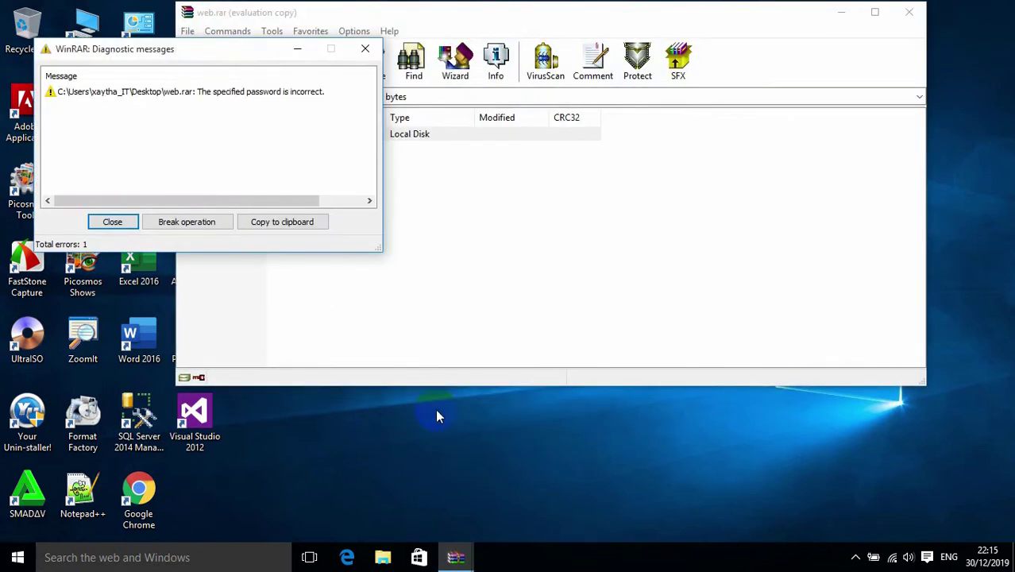
{"action": "left_click", "coordinate": [365, 48]}
{"action": "left_click", "coordinate": [323, 93]}
{"action": "left_click", "coordinate": [368, 54]}
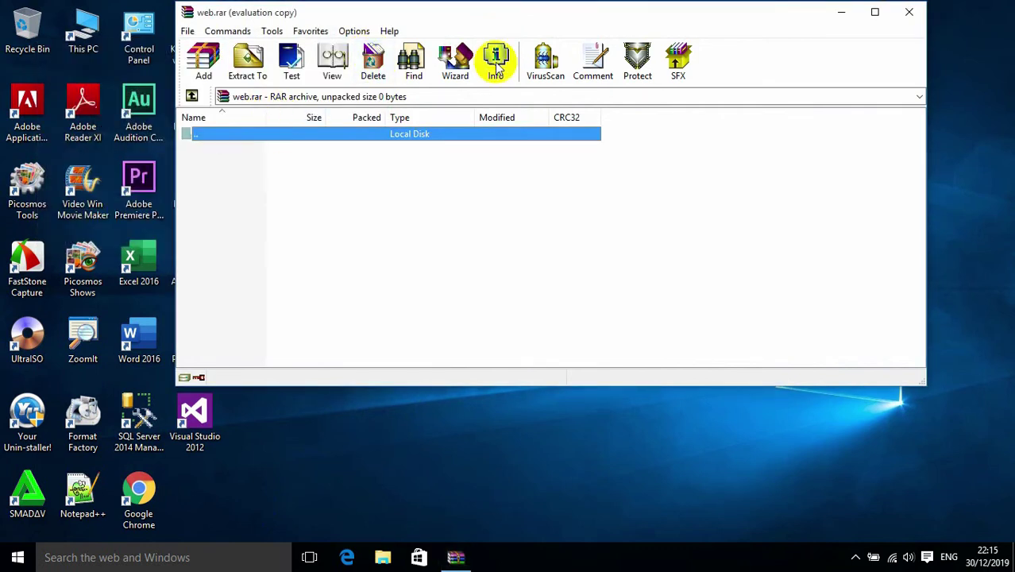
{"action": "left_click", "coordinate": [907, 12]}
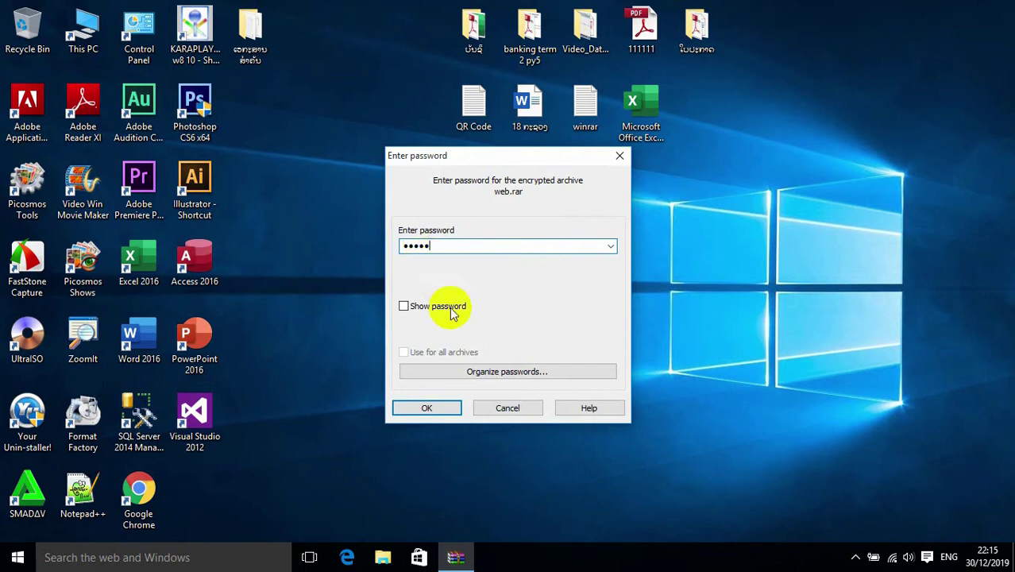
{"action": "left_click", "coordinate": [428, 407]}
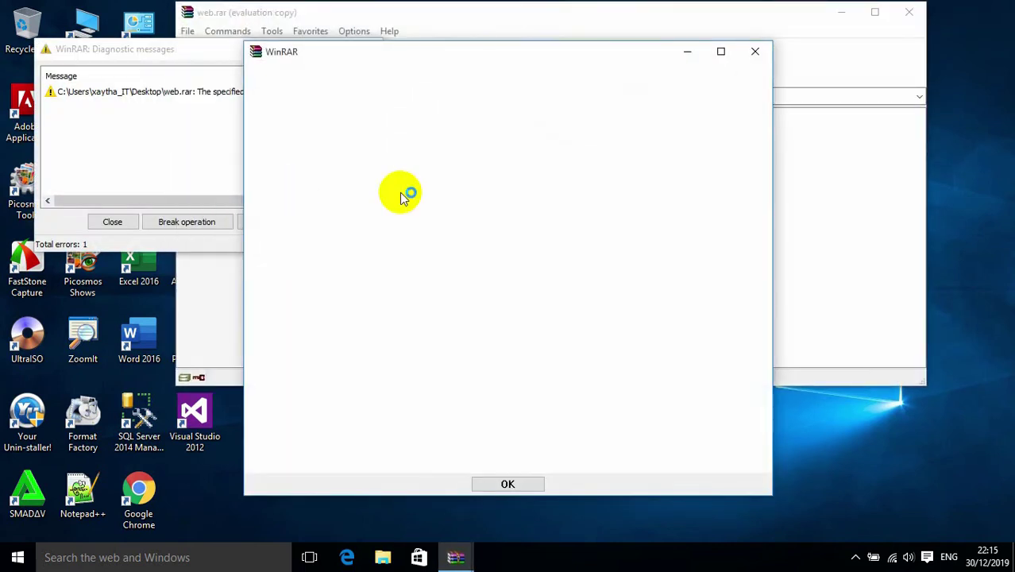
{"action": "left_click", "coordinate": [754, 51]}
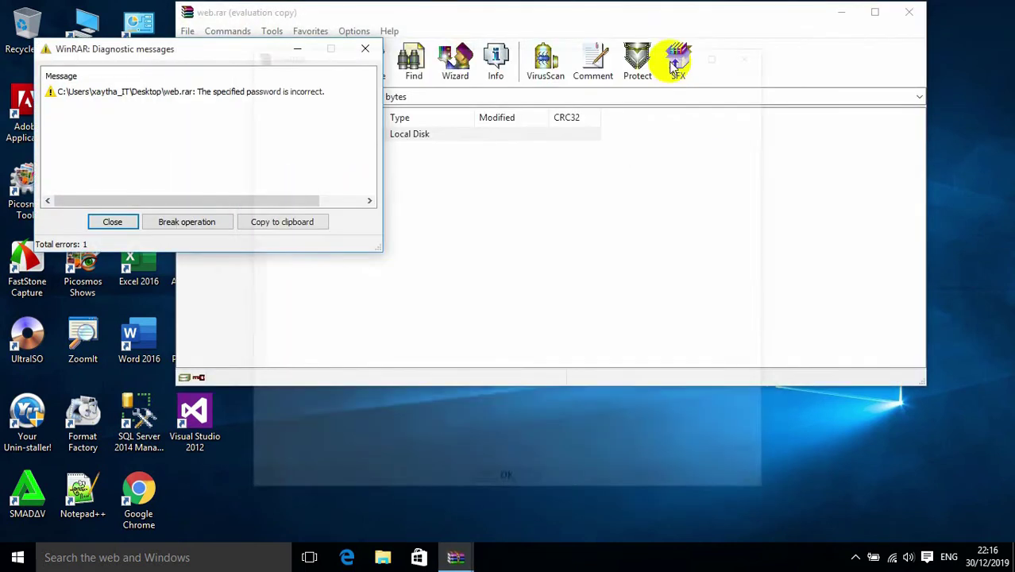
{"action": "left_click", "coordinate": [364, 47]}
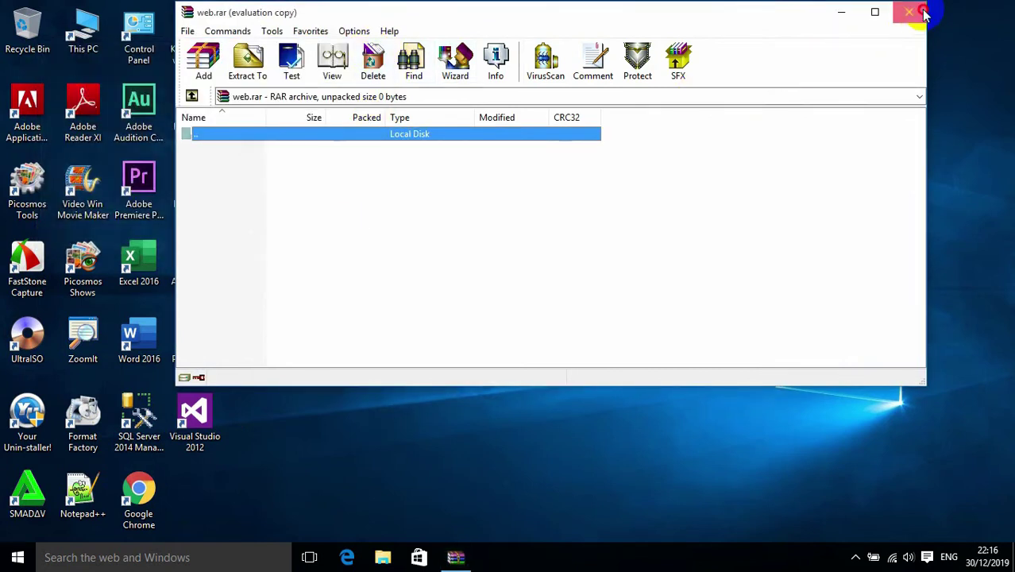
{"action": "left_click", "coordinate": [908, 12]}
{"action": "left_click_drag", "start_coordinate": [358, 227], "coordinate": [467, 277]}
{"action": "left_click_drag", "start_coordinate": [367, 223], "coordinate": [539, 343]}
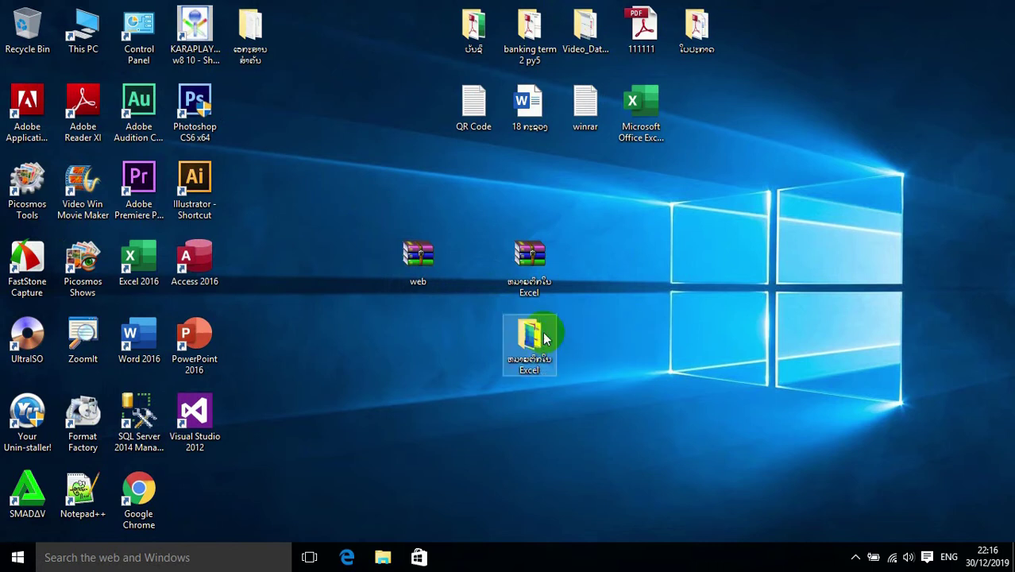
- Open web.rar by entering its password, then dismiss the licence reminder
{"action": "double_click", "coordinate": [411, 267]}
{"action": "left_click", "coordinate": [418, 245]}
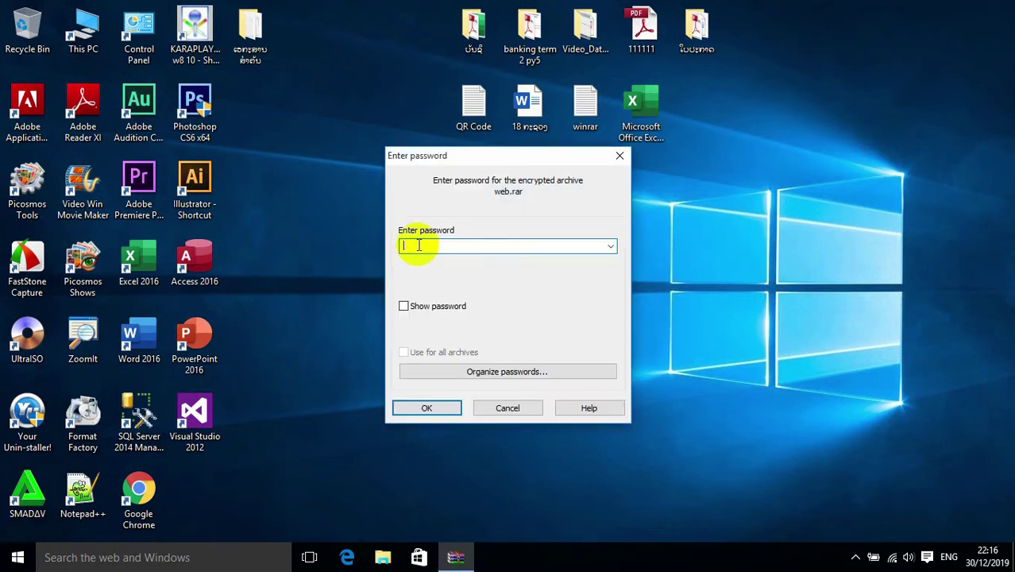
{"action": "type", "text": "123"}
{"action": "left_click", "coordinate": [419, 303]}
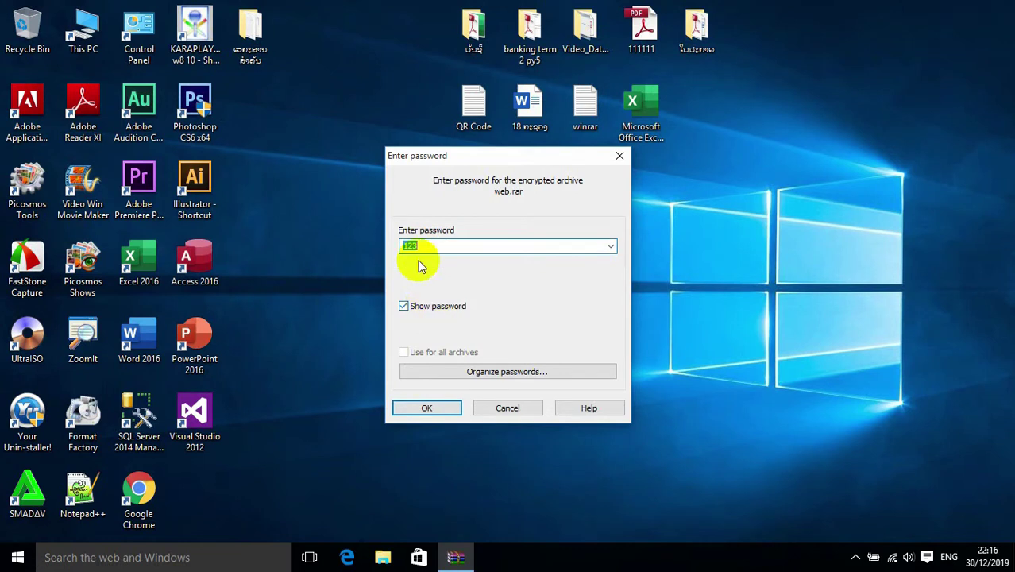
{"action": "left_click", "coordinate": [430, 312]}
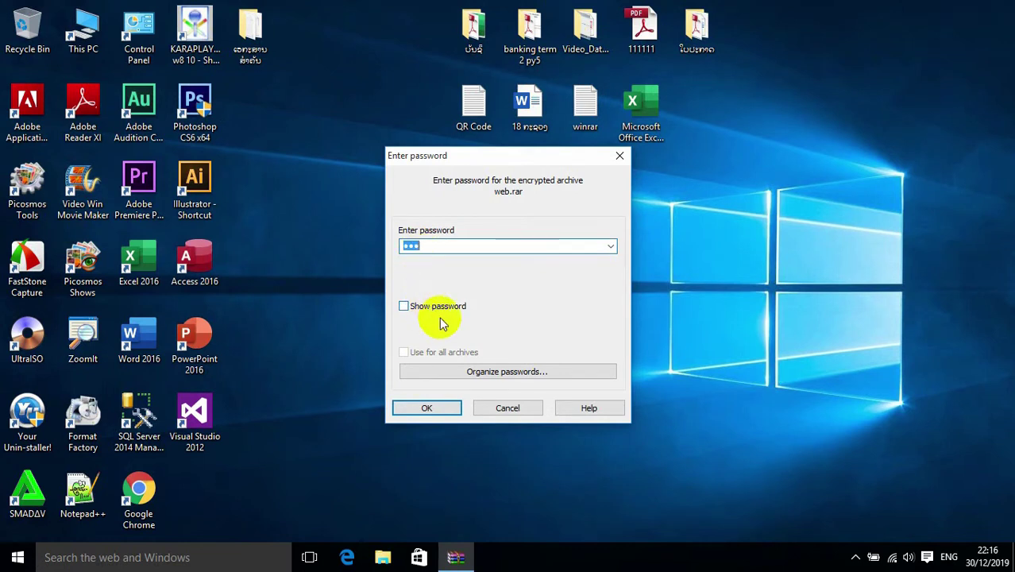
{"action": "left_click", "coordinate": [439, 409]}
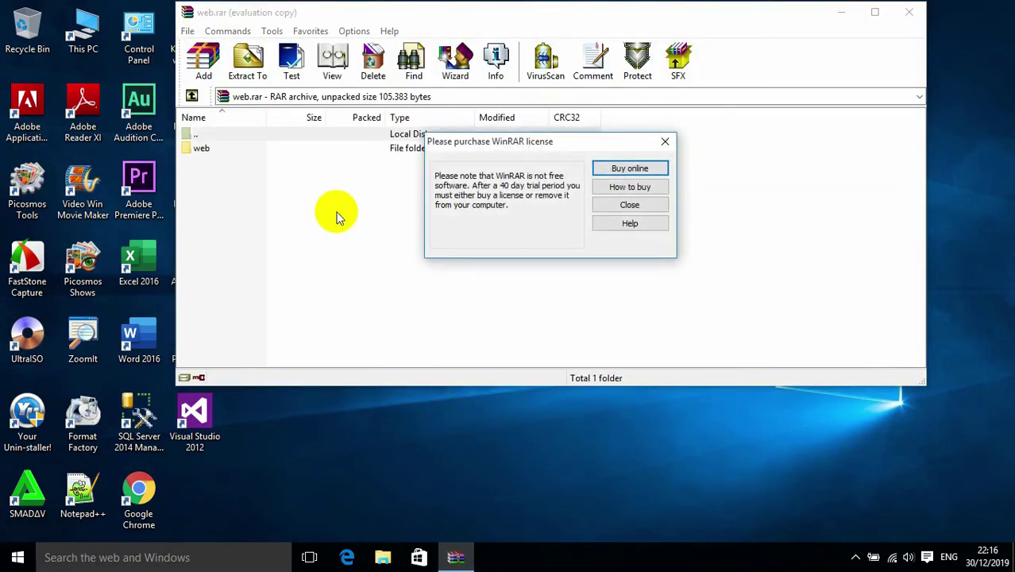
{"action": "left_click", "coordinate": [659, 144]}
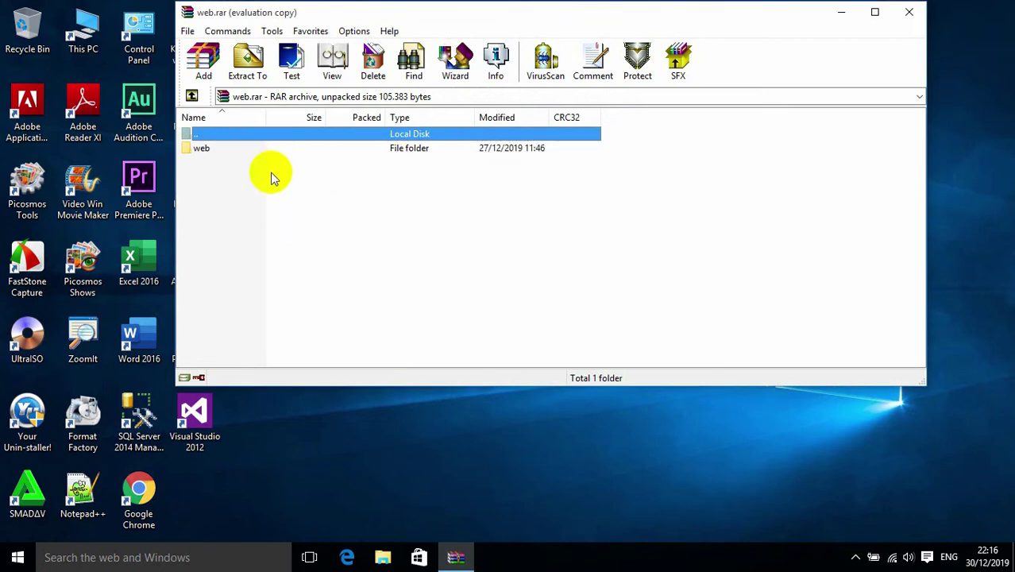
- Extract the web folder to the Desktop, close WinRAR, and place it under web.rar
{"action": "left_click", "coordinate": [204, 154]}
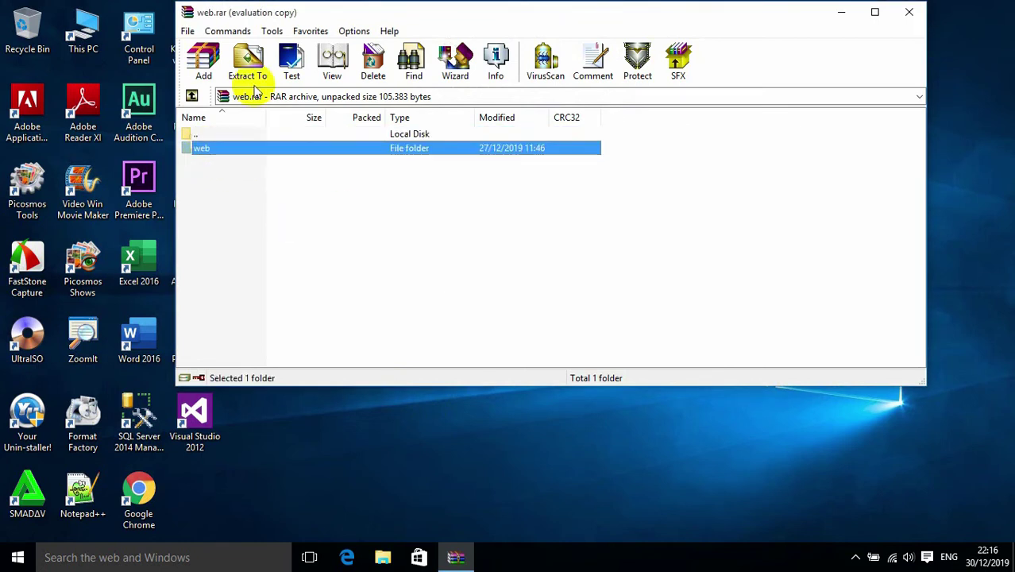
{"action": "left_click_drag", "start_coordinate": [362, 18], "coordinate": [508, 53]}
{"action": "left_click", "coordinate": [352, 102]}
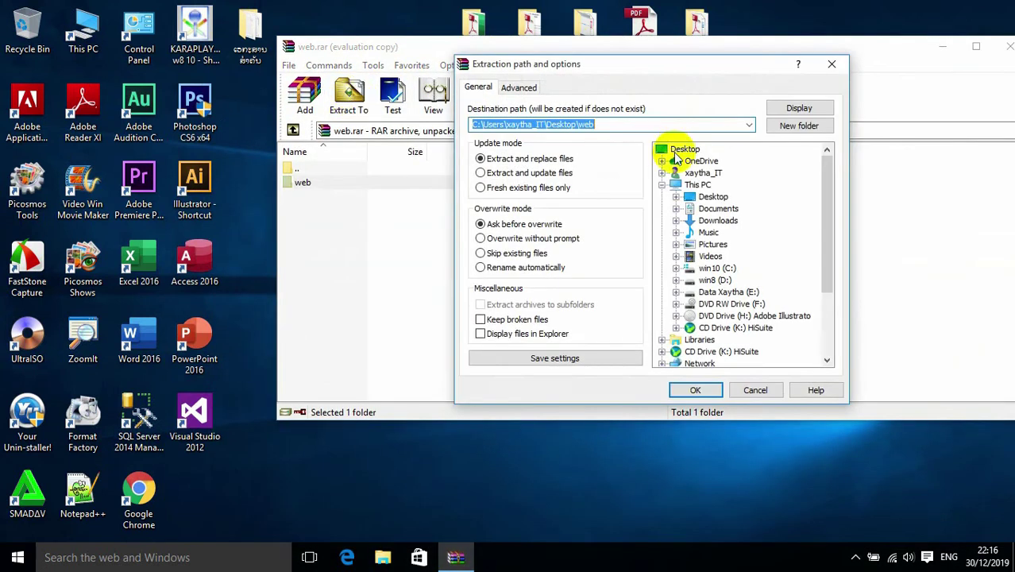
{"action": "left_click", "coordinate": [663, 150]}
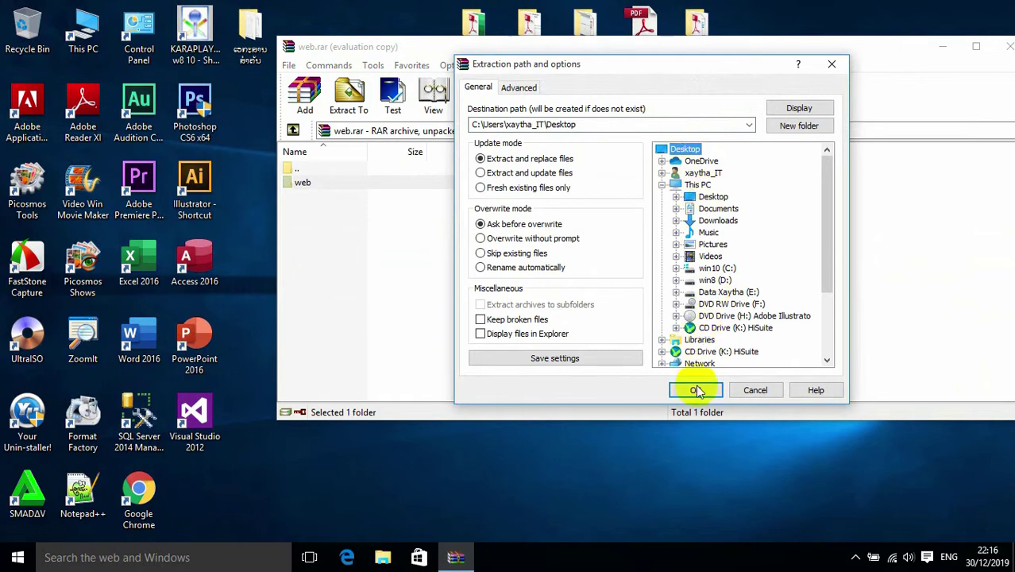
{"action": "left_click", "coordinate": [695, 390]}
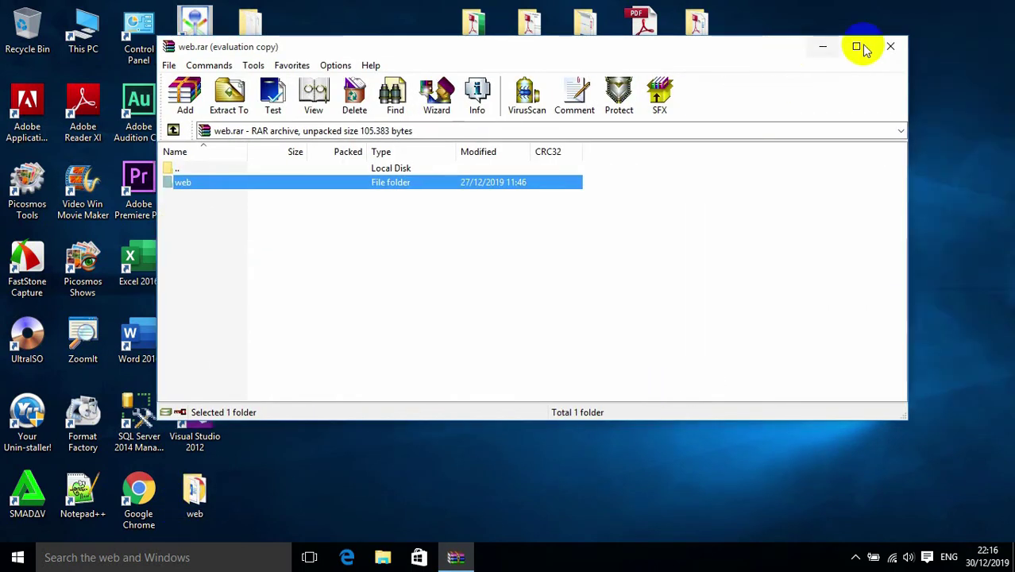
{"action": "left_click", "coordinate": [890, 46]}
{"action": "left_click_drag", "start_coordinate": [196, 492], "coordinate": [423, 322]}
{"action": "double_click", "coordinate": [415, 340]}
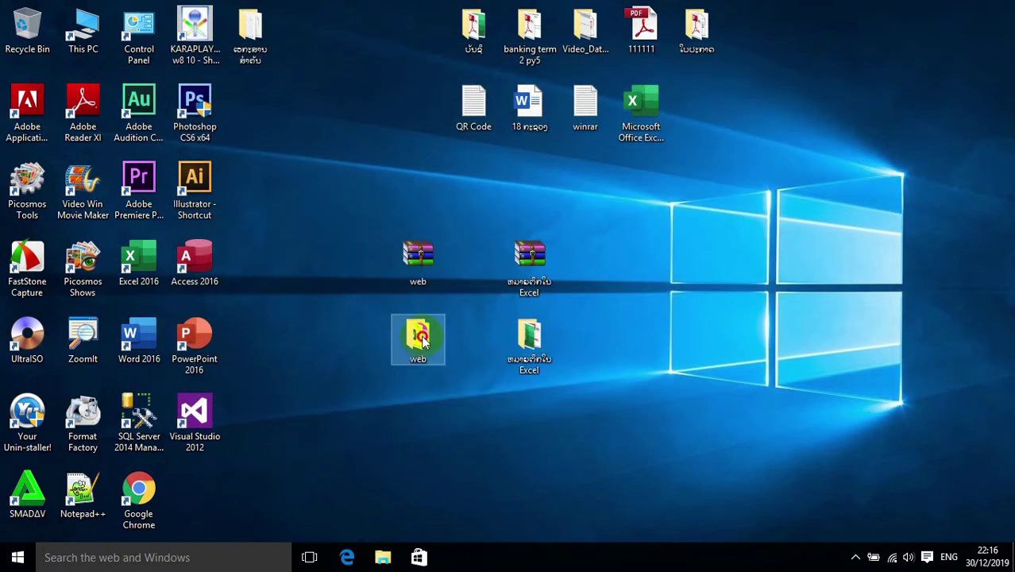
{"action": "left_click_drag", "start_coordinate": [247, 200], "coordinate": [192, 51]}
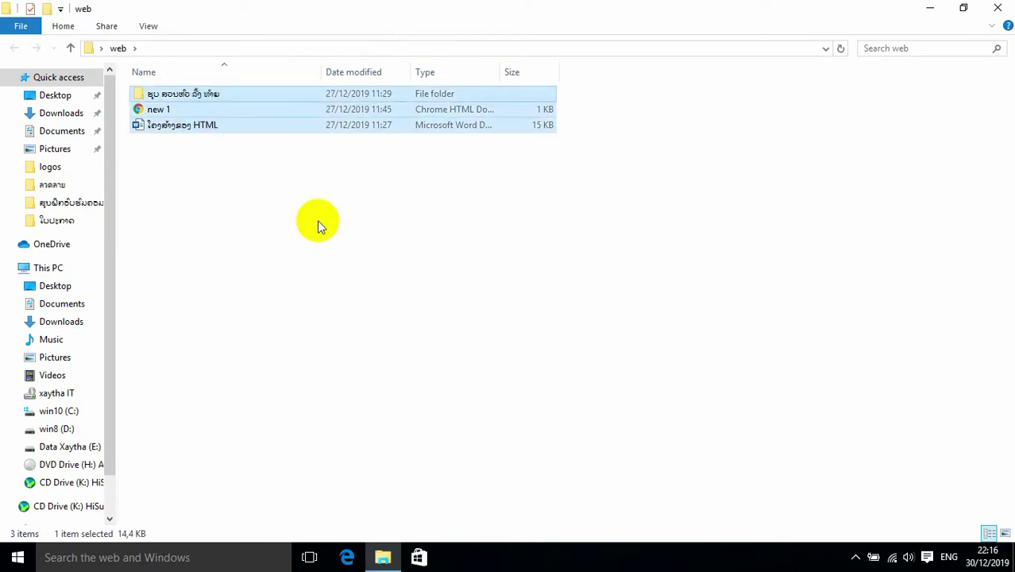
{"action": "left_click", "coordinate": [997, 8]}
{"action": "double_click", "coordinate": [532, 350]}
{"action": "left_click", "coordinate": [997, 8]}
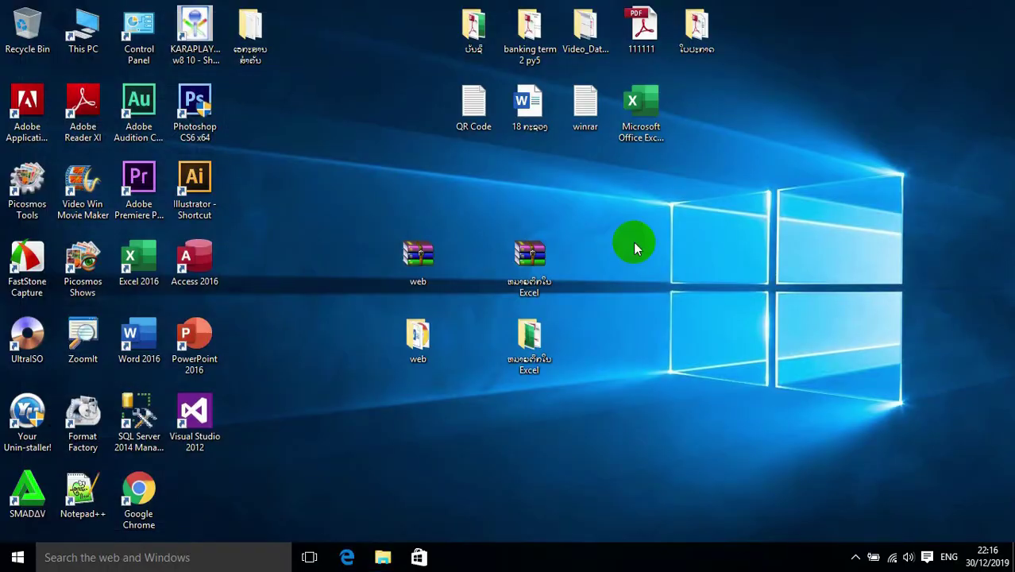
{"action": "left_click_drag", "start_coordinate": [393, 230], "coordinate": [622, 363]}
{"action": "left_click_drag", "start_coordinate": [362, 319], "coordinate": [611, 374]}
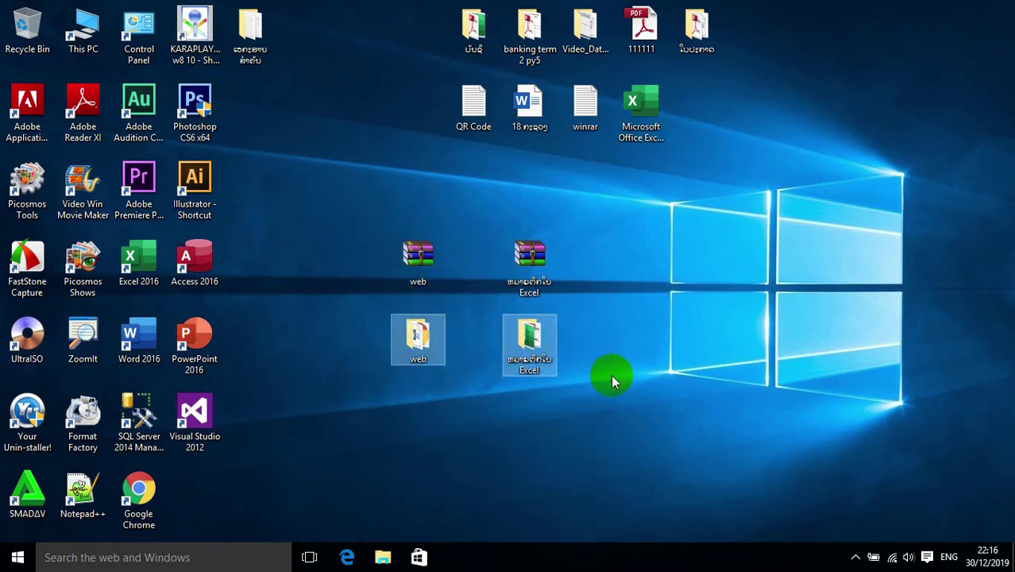
- Delete the two extracted folders, move both archives up, and bring the document folder down
{"action": "key", "text": "Delete"}
{"action": "left_click_drag", "start_coordinate": [417, 274], "coordinate": [477, 192]}
{"action": "left_click_drag", "start_coordinate": [520, 252], "coordinate": [519, 181]}
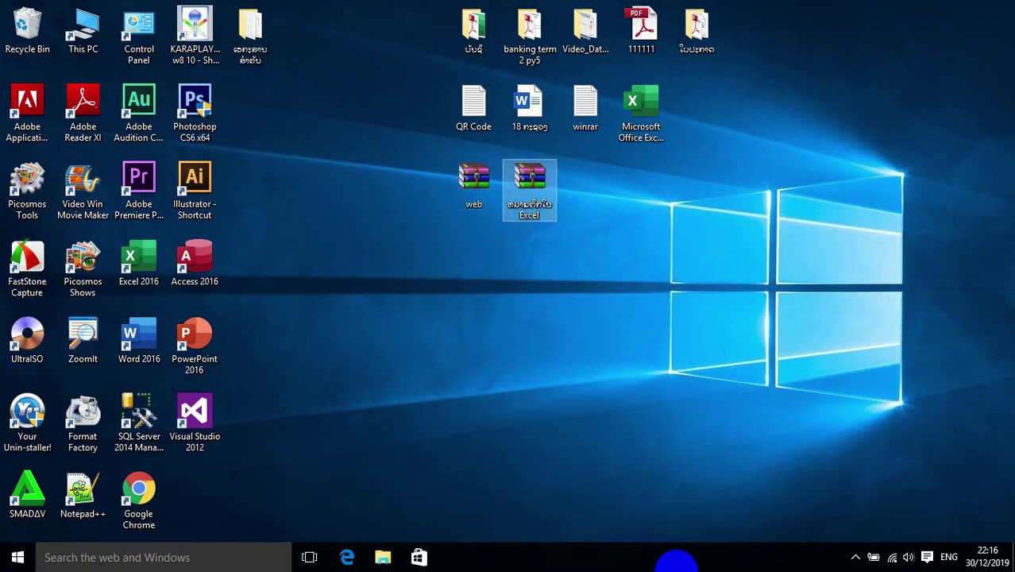
{"action": "left_click_drag", "start_coordinate": [251, 30], "coordinate": [474, 337]}
- Nudge the document folder into place just below the two archives
{"action": "left_click_drag", "start_coordinate": [355, 275], "coordinate": [555, 414]}
{"action": "mouse_move", "coordinate": [476, 349]}
{"action": "left_mouse_down"}
{"action": "mouse_move", "coordinate": [419, 359]}
{"action": "mouse_move", "coordinate": [474, 359]}
{"action": "left_mouse_up"}
{"action": "left_click", "coordinate": [544, 404]}
{"action": "left_click_drag", "start_coordinate": [408, 273], "coordinate": [584, 403]}
{"action": "left_click", "coordinate": [559, 397]}
{"action": "left_click_drag", "start_coordinate": [413, 280], "coordinate": [555, 404]}
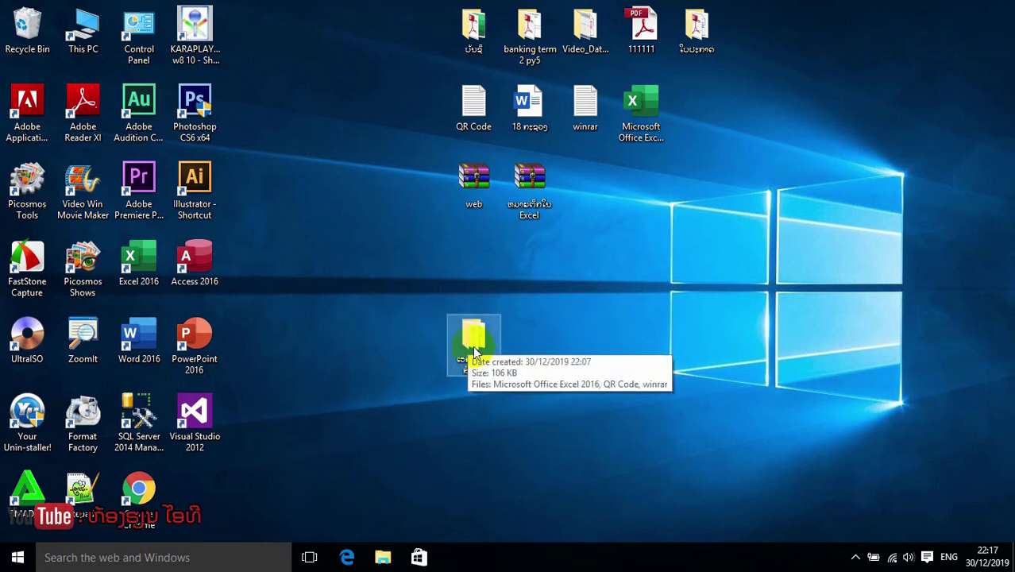
{"action": "left_click_drag", "start_coordinate": [421, 280], "coordinate": [603, 434]}
{"action": "left_click", "coordinate": [477, 190]}
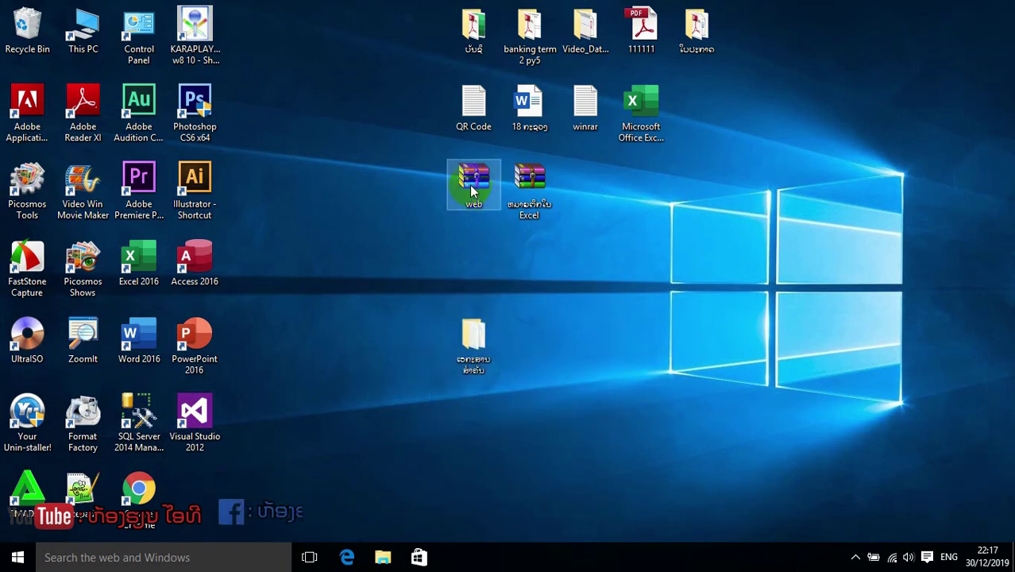
{"action": "left_click", "coordinate": [486, 369]}
{"action": "mouse_move", "coordinate": [479, 353]}
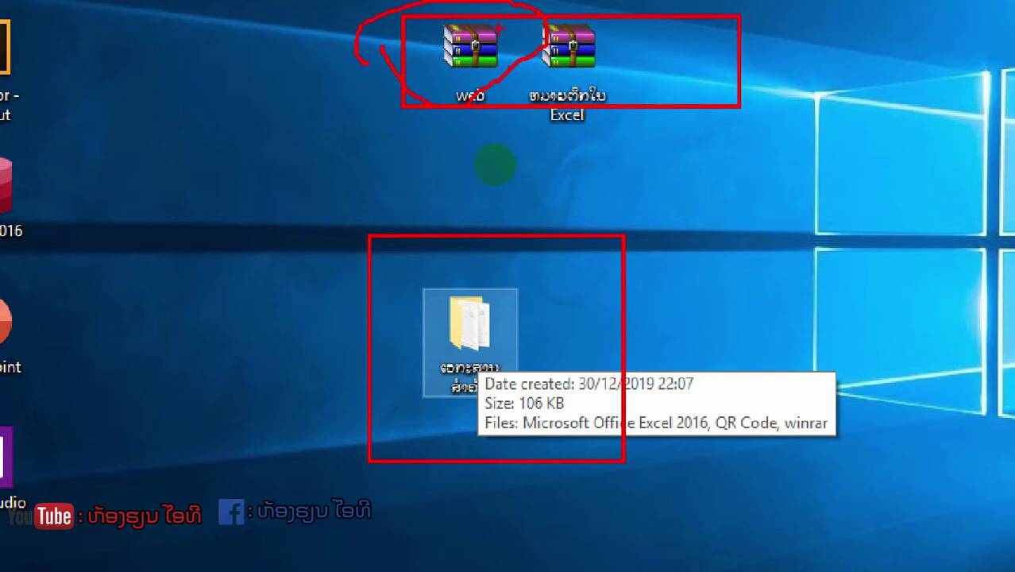
- Shift the web archive, refresh the desktop, and reselect the document folder
{"action": "left_click_drag", "start_coordinate": [488, 185], "coordinate": [561, 151]}
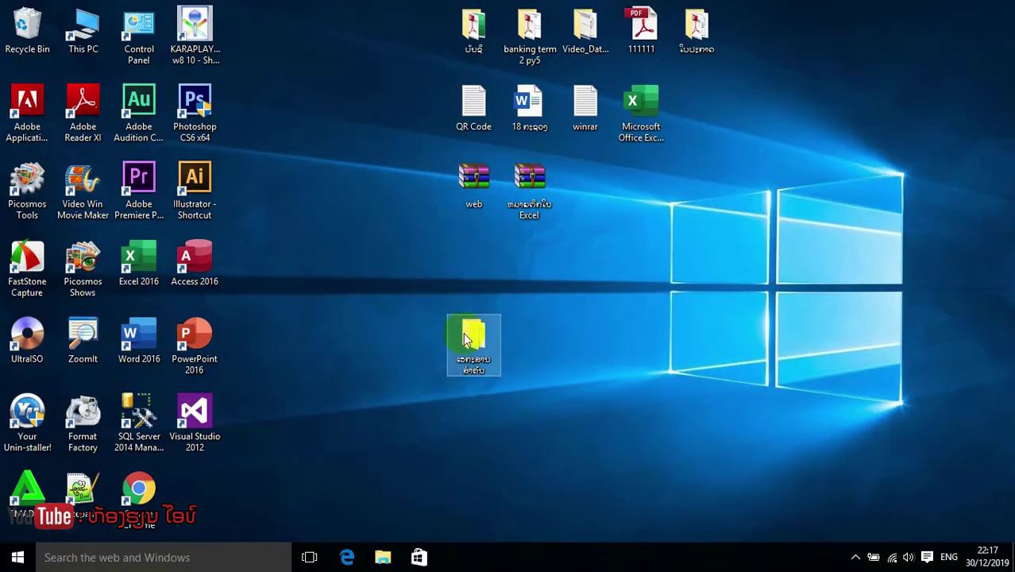
{"action": "left_click", "coordinate": [551, 321]}
{"action": "right_click", "coordinate": [528, 318]}
{"action": "left_click", "coordinate": [560, 360]}
{"action": "left_click", "coordinate": [475, 337]}
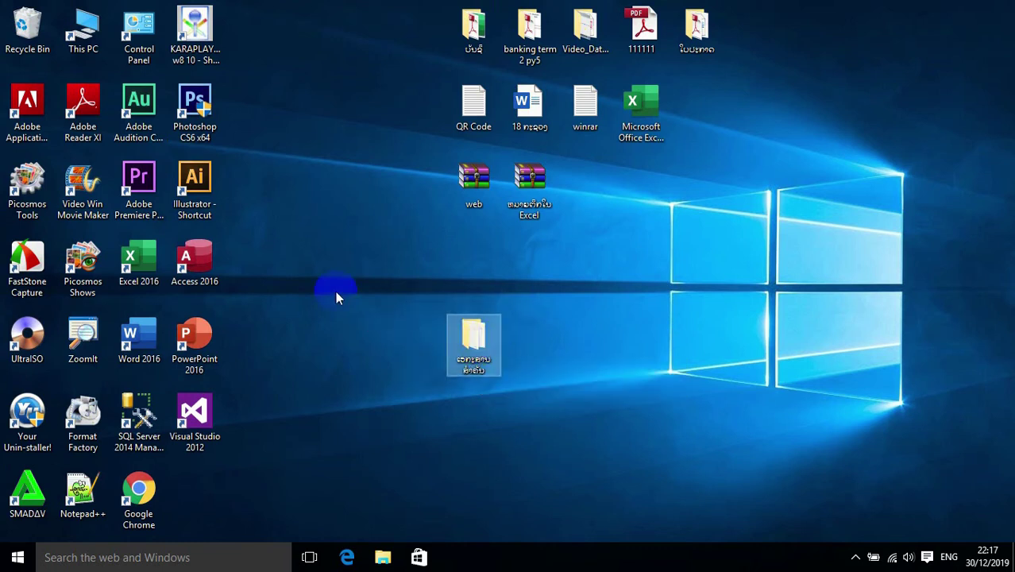
{"action": "double_click", "coordinate": [481, 341]}
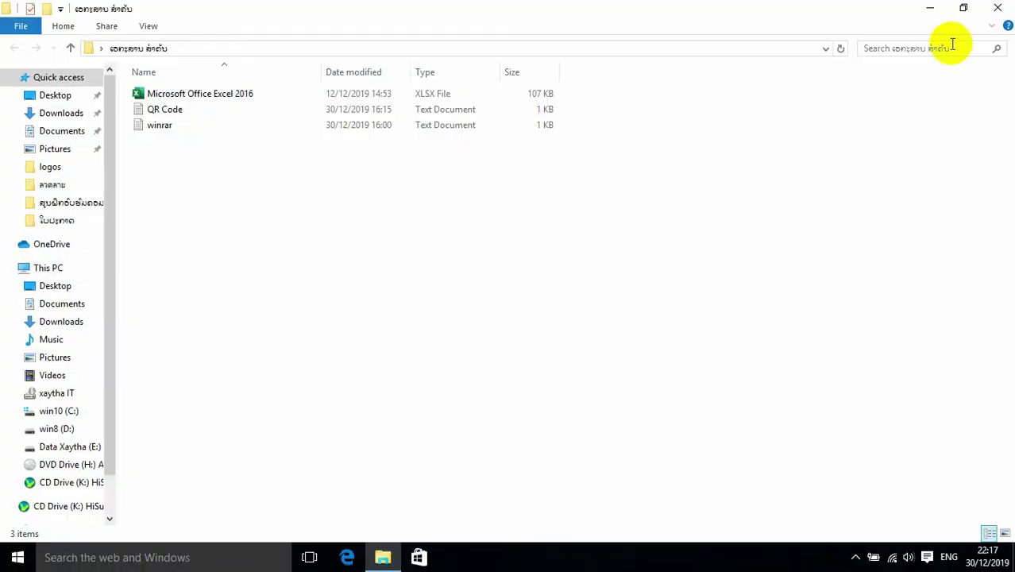
{"action": "left_click", "coordinate": [996, 12]}
{"action": "left_click", "coordinate": [480, 337]}
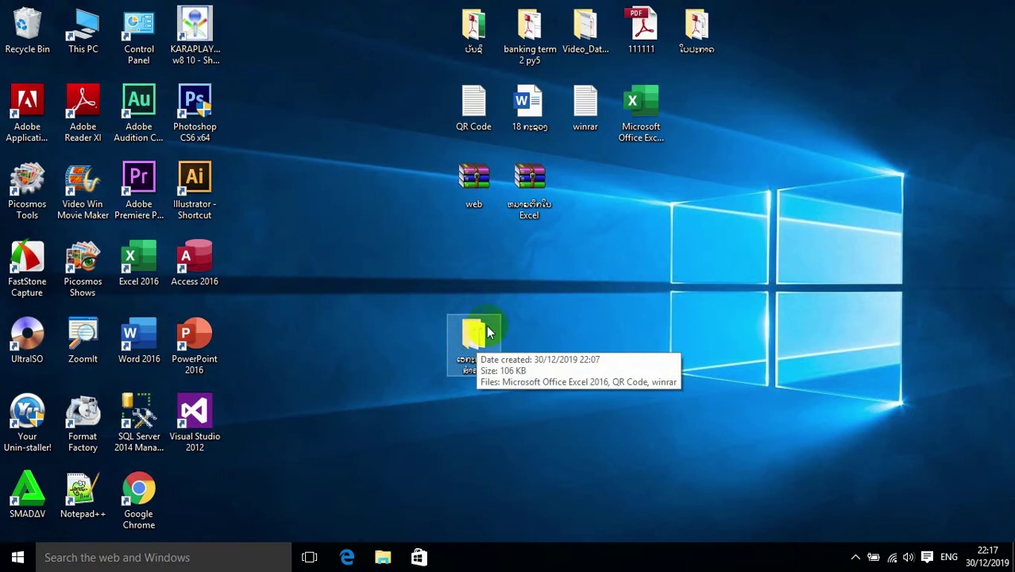
{"action": "left_click", "coordinate": [479, 196]}
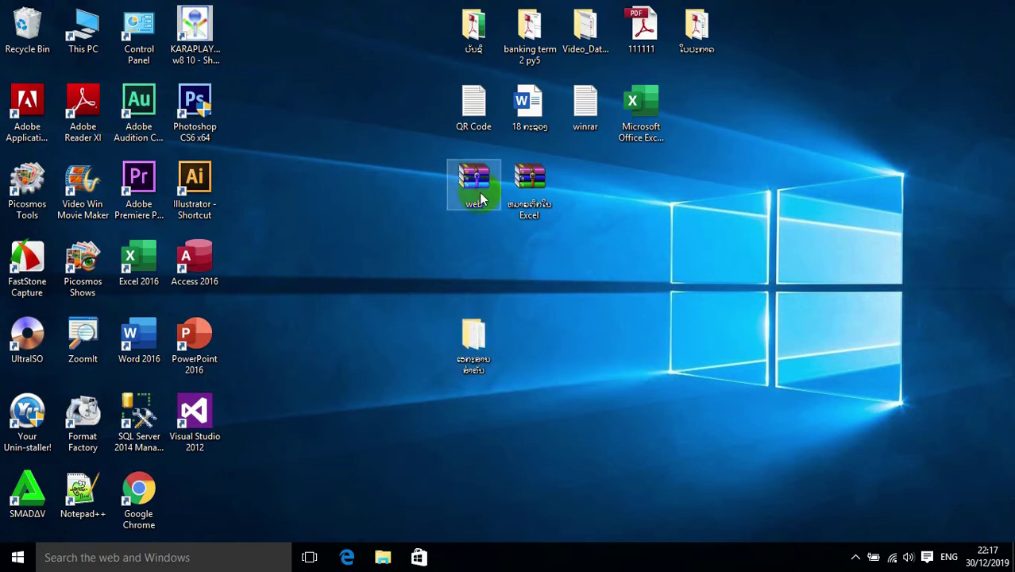
{"action": "left_click", "coordinate": [474, 334]}
{"action": "left_click", "coordinate": [477, 184]}
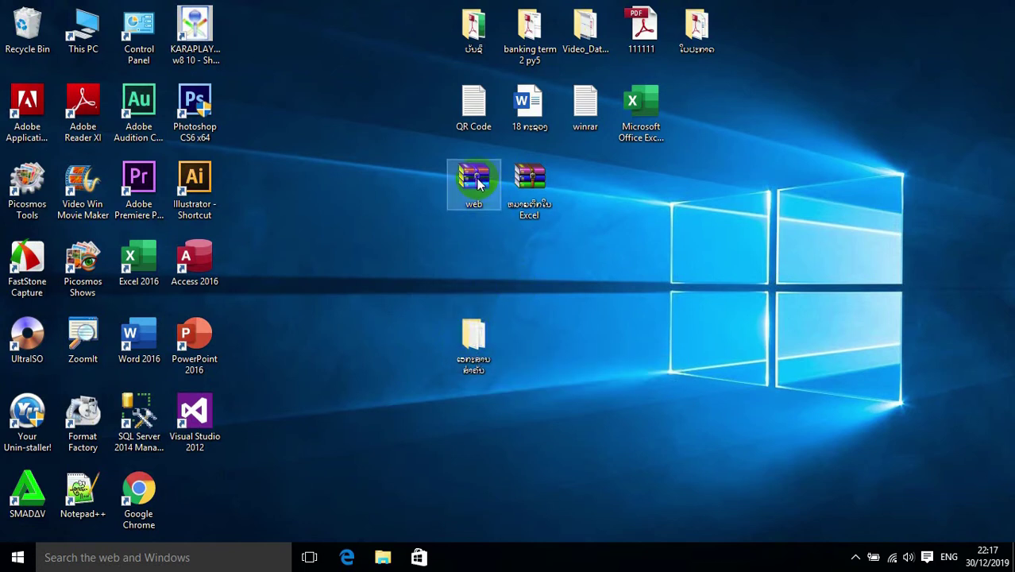
{"action": "left_click_drag", "start_coordinate": [477, 183], "coordinate": [611, 229]}
{"action": "left_click", "coordinate": [475, 333]}
{"action": "right_click", "coordinate": [473, 347]}
{"action": "left_click", "coordinate": [462, 339]}
- Start adding the document folder to a RAR archive from its shortcut menu
{"action": "right_click", "coordinate": [471, 339]}
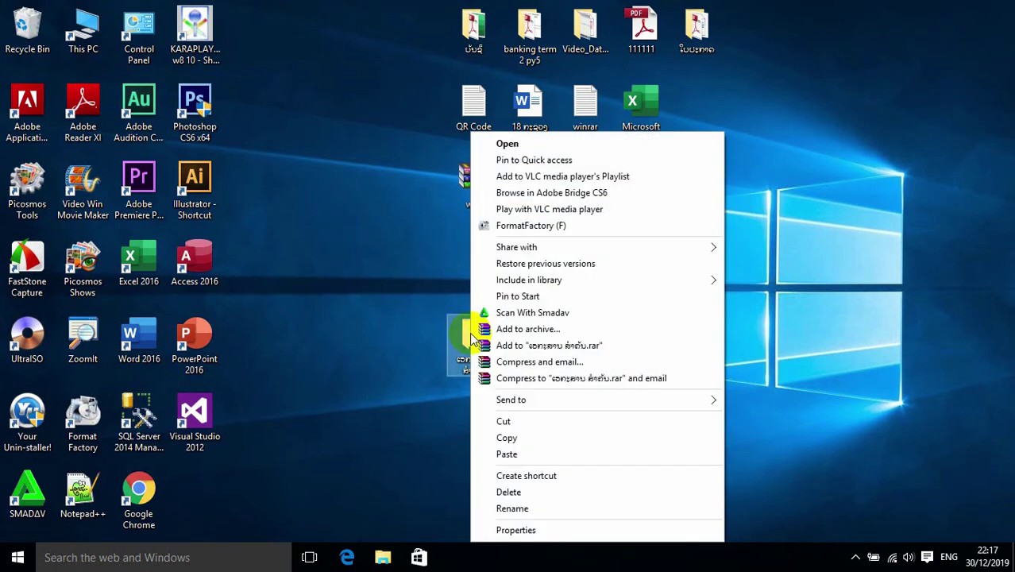
{"action": "left_click", "coordinate": [545, 329]}
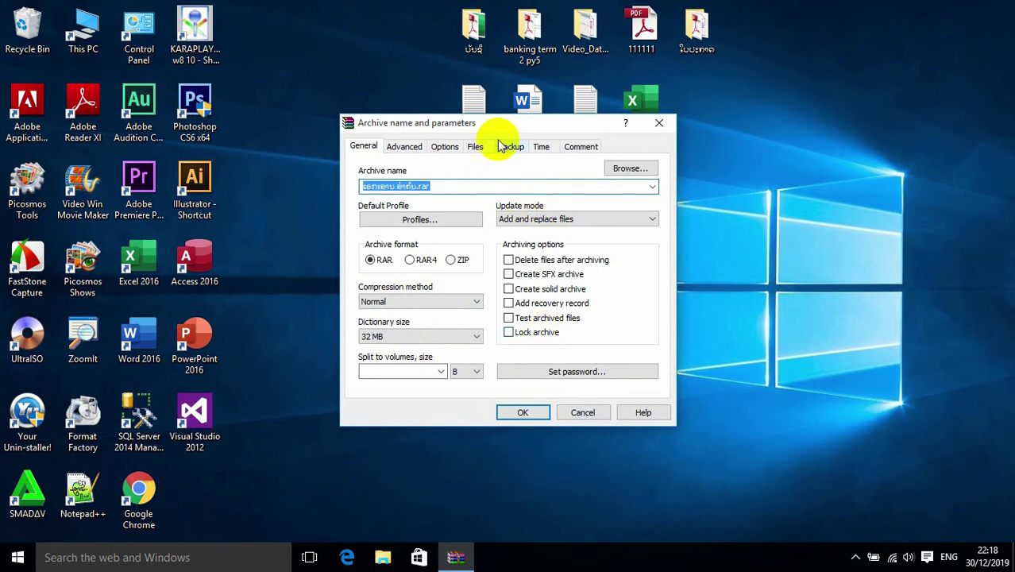
{"action": "left_click_drag", "start_coordinate": [502, 129], "coordinate": [727, 42]}
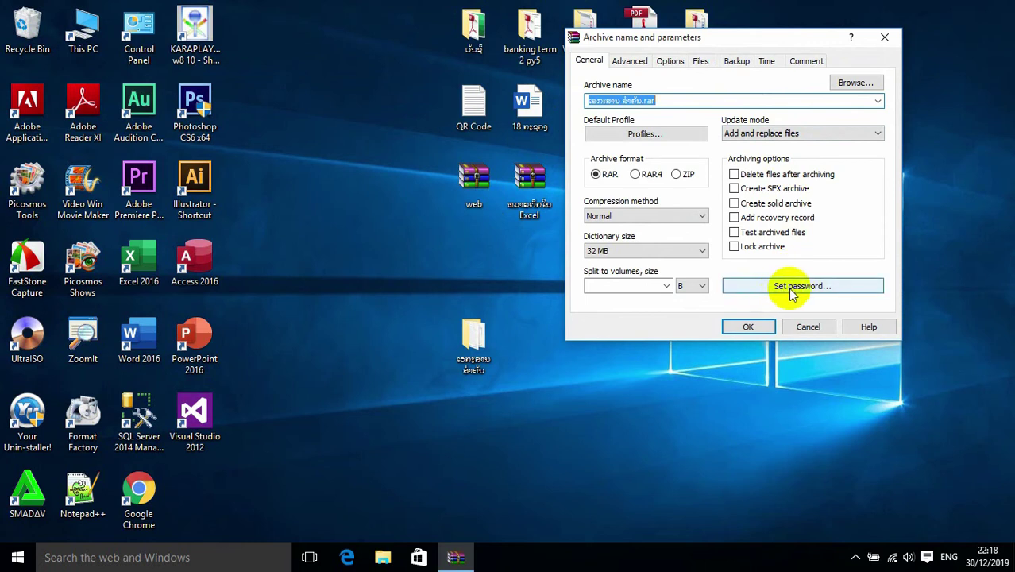
- Set and confirm the archive password, enable Encrypt file names, and create the archive
{"action": "left_click", "coordinate": [822, 289]}
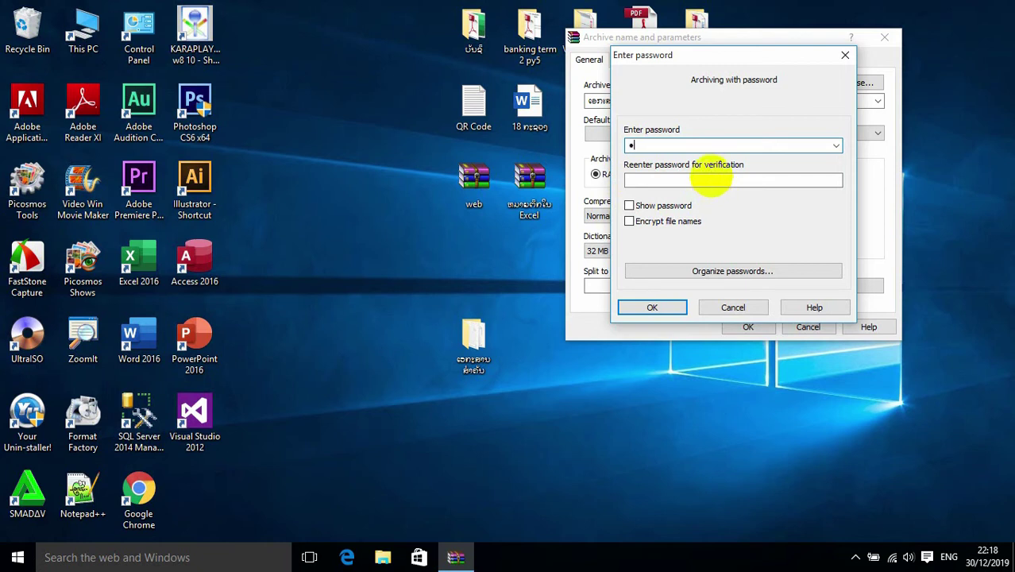
{"action": "left_click", "coordinate": [660, 208]}
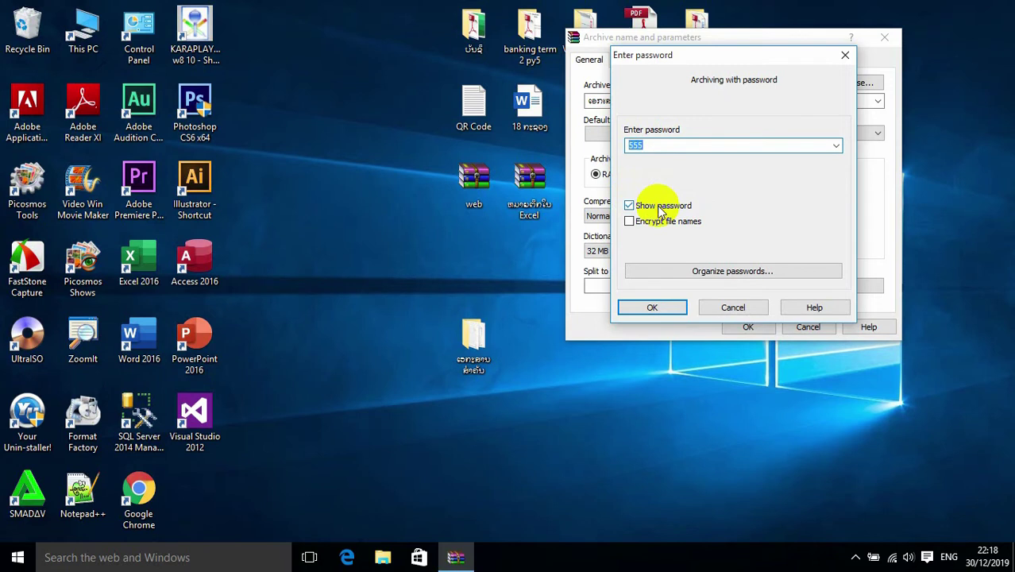
{"action": "left_click", "coordinate": [660, 207]}
{"action": "left_click", "coordinate": [646, 183]}
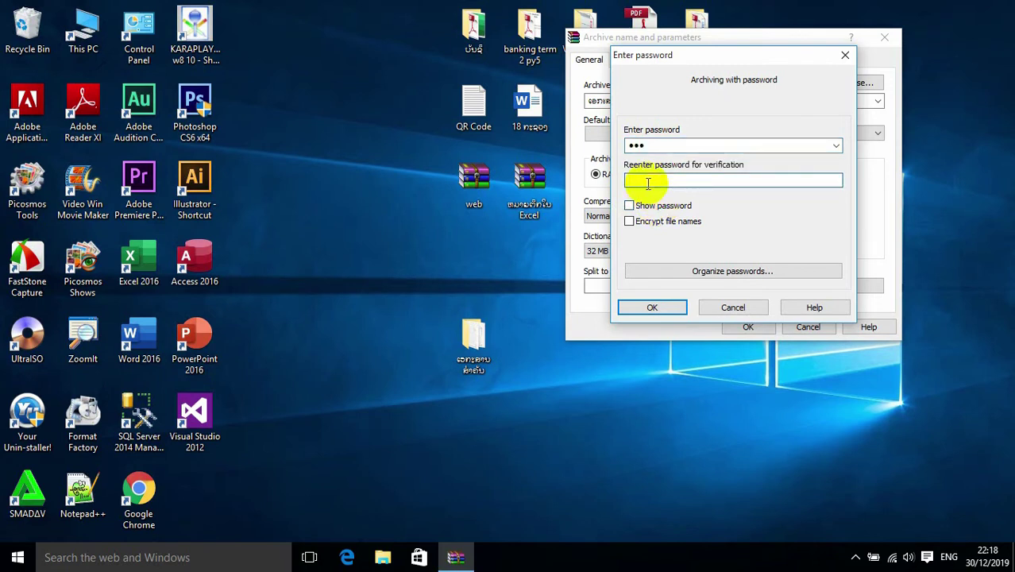
{"action": "type", "text": "555"}
{"action": "left_click", "coordinate": [659, 207]}
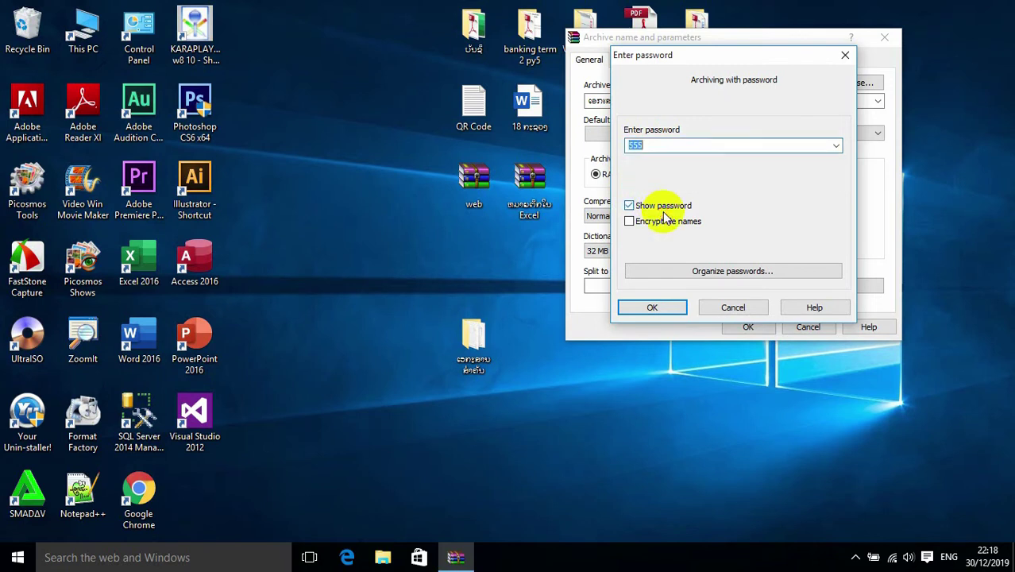
{"action": "left_click", "coordinate": [671, 223]}
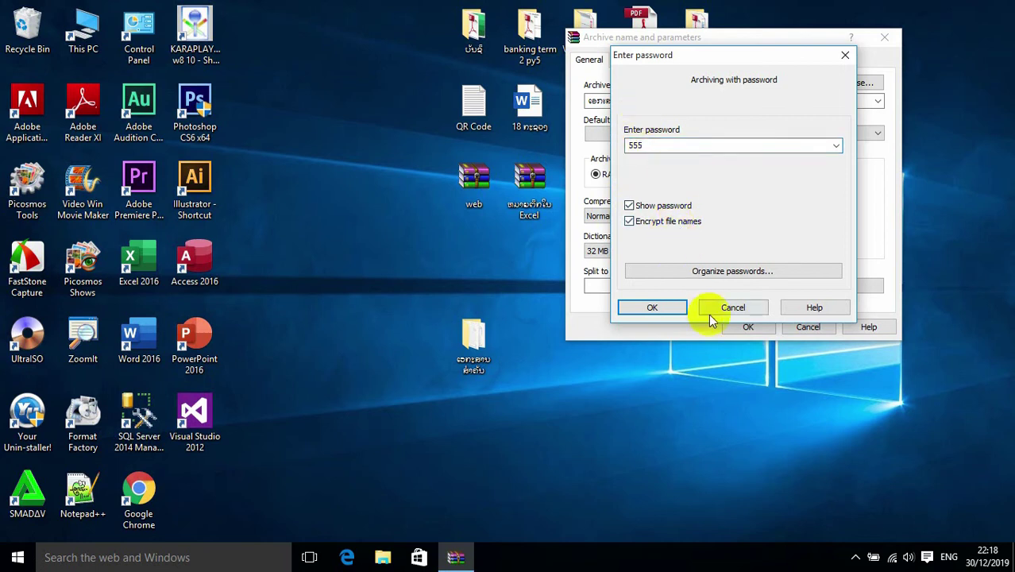
{"action": "left_click", "coordinate": [668, 311]}
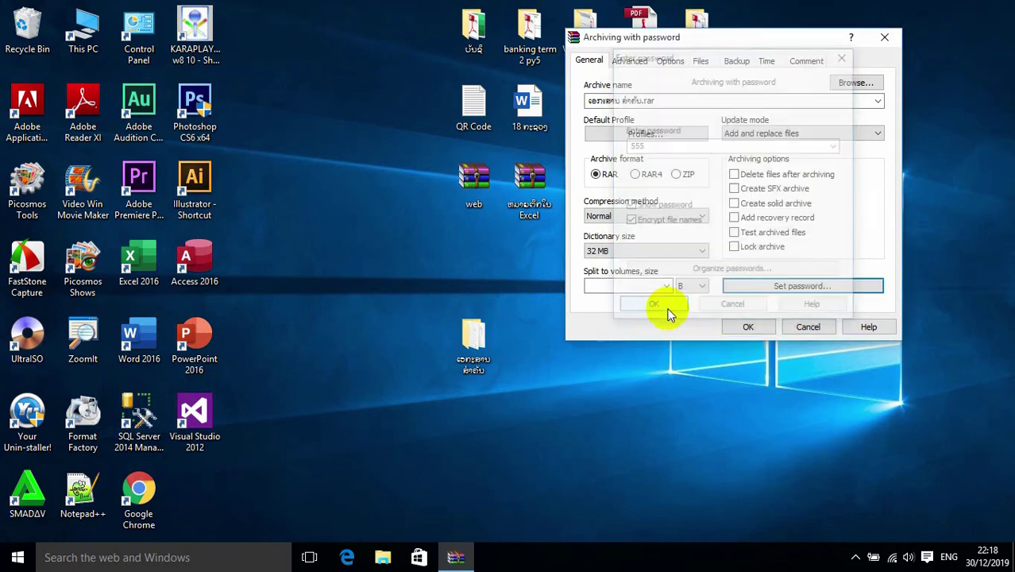
{"action": "left_click", "coordinate": [736, 326]}
- Place the new RAR archive beside the original document folder
{"action": "left_click_drag", "start_coordinate": [203, 498], "coordinate": [538, 346]}
{"action": "left_click_drag", "start_coordinate": [416, 292], "coordinate": [609, 425]}
{"action": "left_click", "coordinate": [532, 345]}
{"action": "mouse_move", "coordinate": [532, 345]}
{"action": "left_mouse_down"}
{"action": "mouse_move", "coordinate": [586, 353]}
{"action": "mouse_move", "coordinate": [544, 340]}
{"action": "mouse_move", "coordinate": [524, 350]}
{"action": "left_mouse_up"}
{"action": "left_click_drag", "start_coordinate": [427, 300], "coordinate": [591, 412]}
{"action": "left_click", "coordinate": [480, 349]}
{"action": "mouse_move", "coordinate": [474, 347]}
{"action": "left_mouse_down"}
{"action": "mouse_move", "coordinate": [416, 347]}
{"action": "mouse_move", "coordinate": [445, 341]}
{"action": "mouse_move", "coordinate": [443, 326]}
{"action": "mouse_move", "coordinate": [483, 378]}
{"action": "mouse_move", "coordinate": [465, 342]}
{"action": "mouse_move", "coordinate": [434, 343]}
{"action": "mouse_move", "coordinate": [475, 343]}
{"action": "left_mouse_up"}
{"action": "left_click_drag", "start_coordinate": [398, 274], "coordinate": [524, 374]}
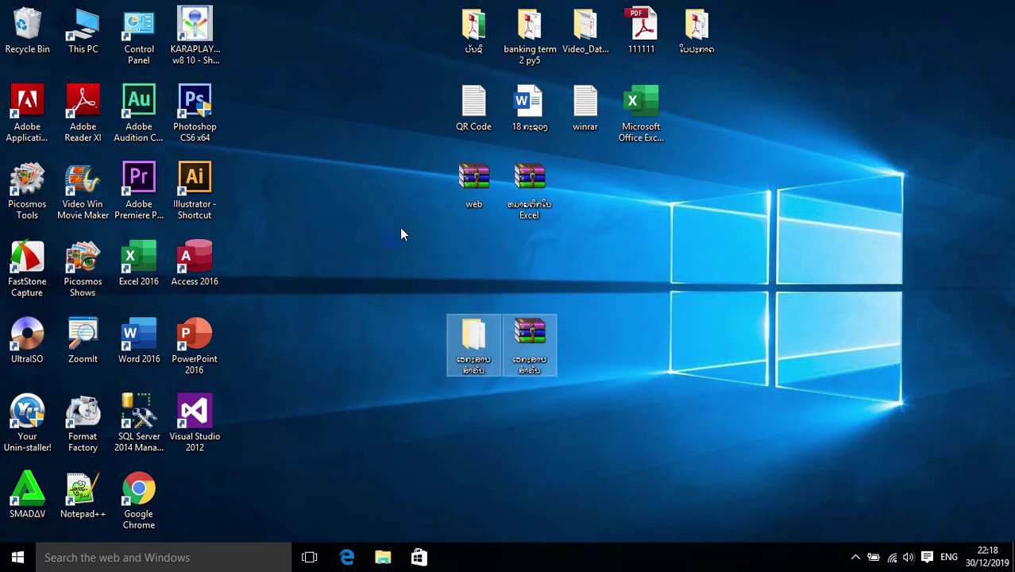
{"action": "left_click", "coordinate": [602, 383]}
- Delete the original folder and move the archive into its old spot
{"action": "left_click", "coordinate": [483, 360]}
{"action": "left_click", "coordinate": [470, 359]}
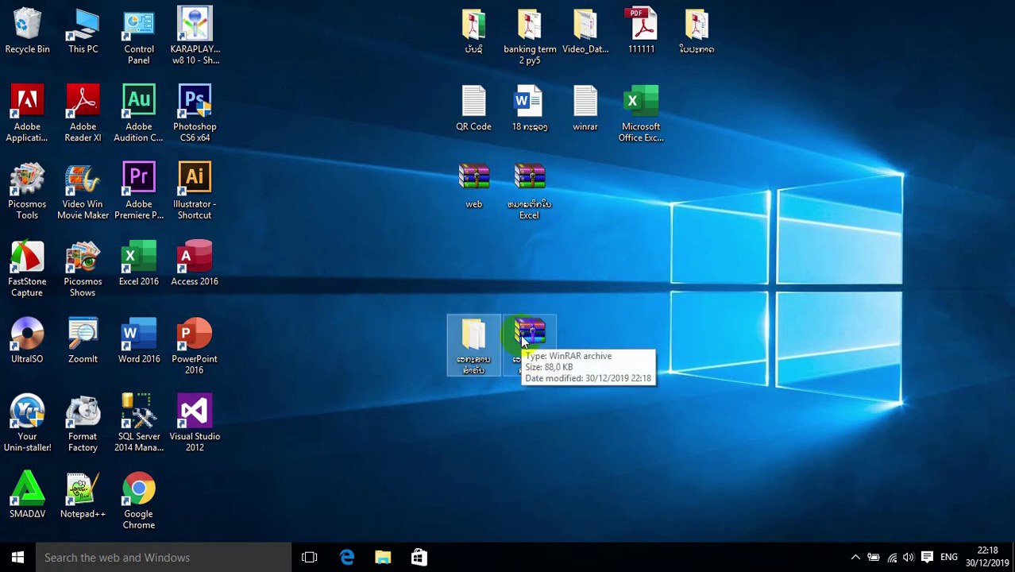
{"action": "left_click", "coordinate": [526, 380]}
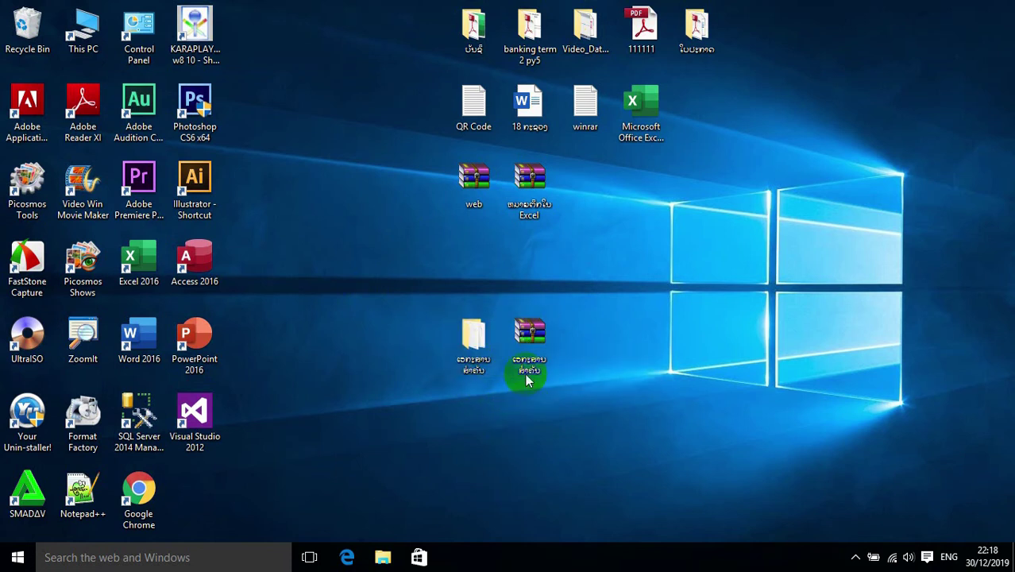
{"action": "left_click", "coordinate": [544, 340]}
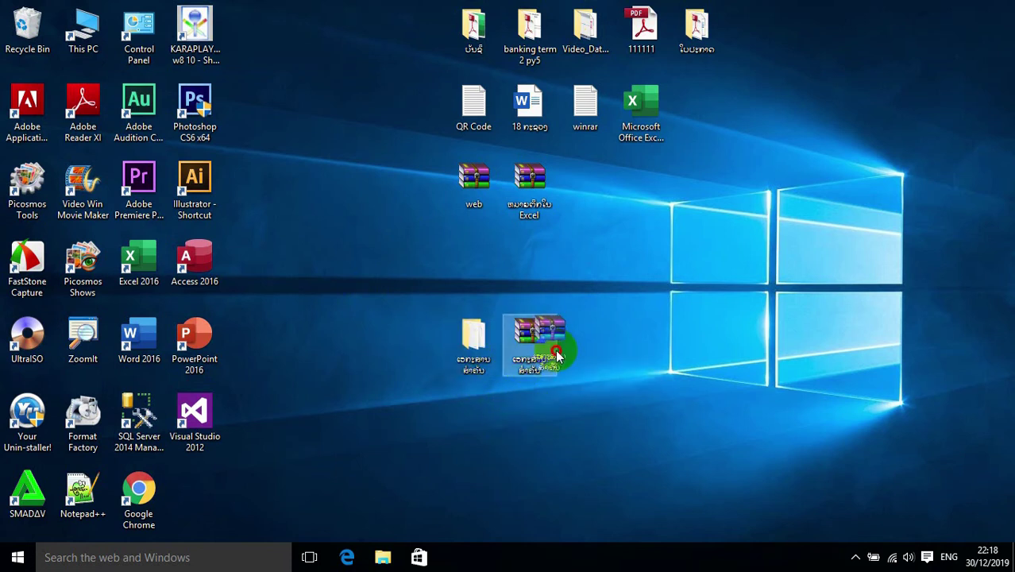
{"action": "left_click", "coordinate": [476, 343]}
{"action": "mouse_move", "coordinate": [466, 340]}
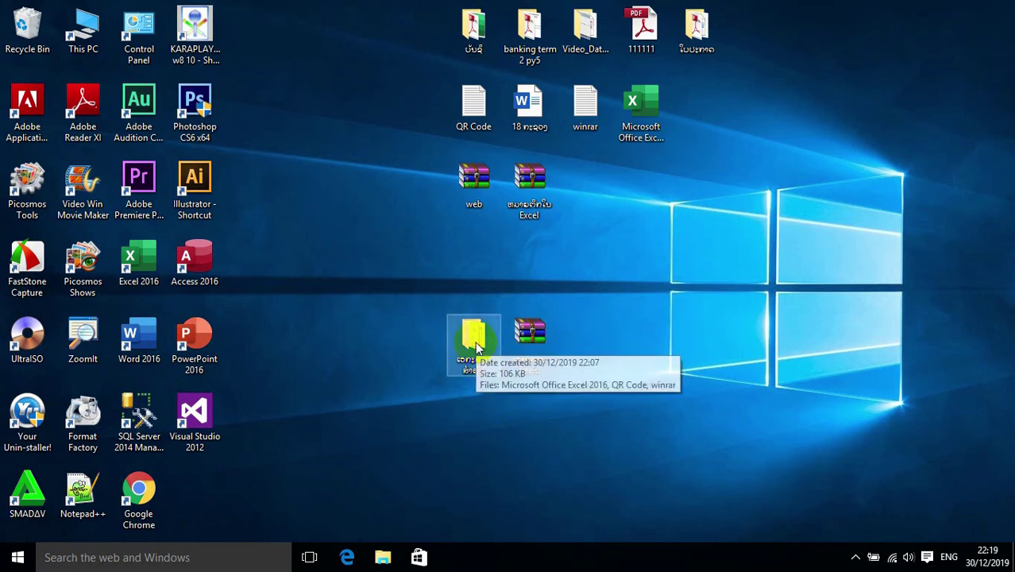
{"action": "key", "text": "Delete"}
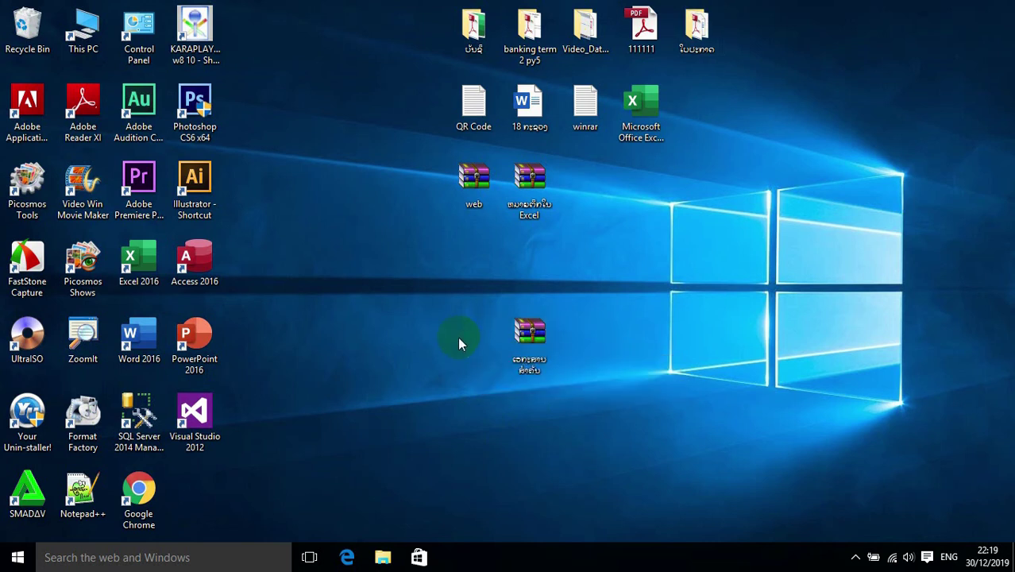
{"action": "left_click", "coordinate": [512, 342]}
{"action": "left_click_drag", "start_coordinate": [526, 342], "coordinate": [470, 342]}
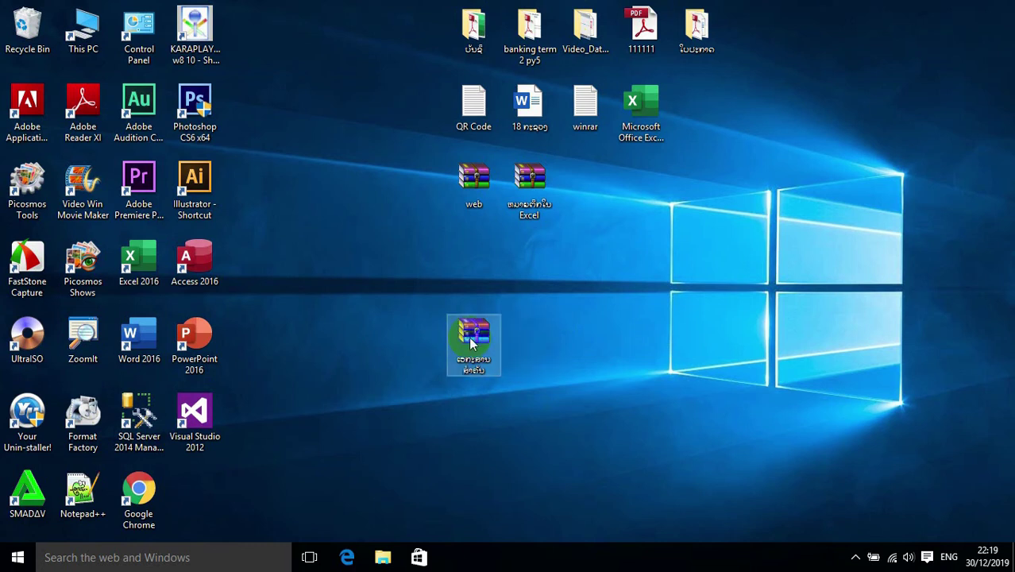
{"action": "double_click", "coordinate": [472, 340]}
{"action": "left_click_drag", "start_coordinate": [460, 157], "coordinate": [749, 139]}
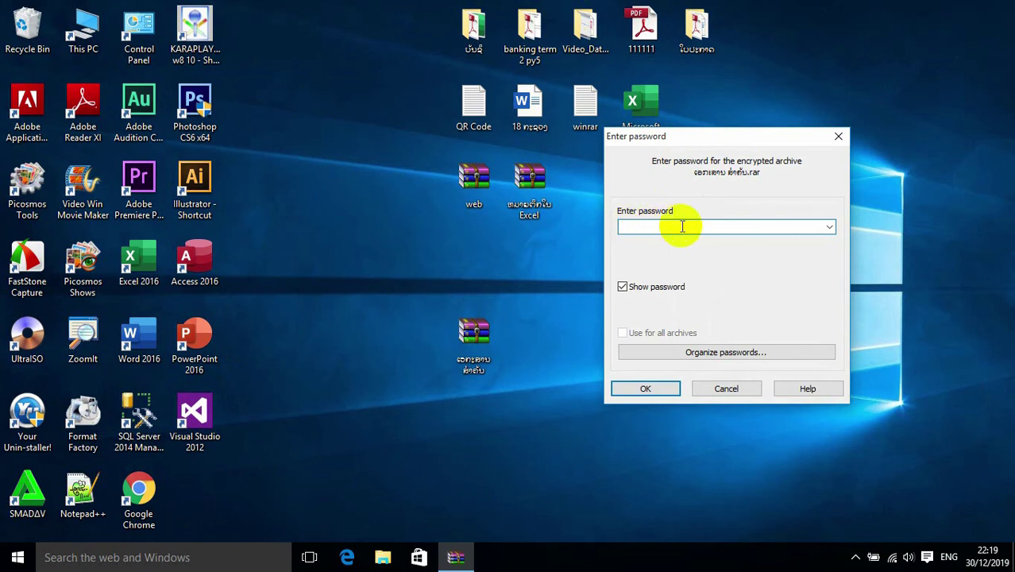
{"action": "type", "text": "563"}
{"action": "left_click", "coordinate": [622, 287]}
{"action": "left_click", "coordinate": [646, 391]}
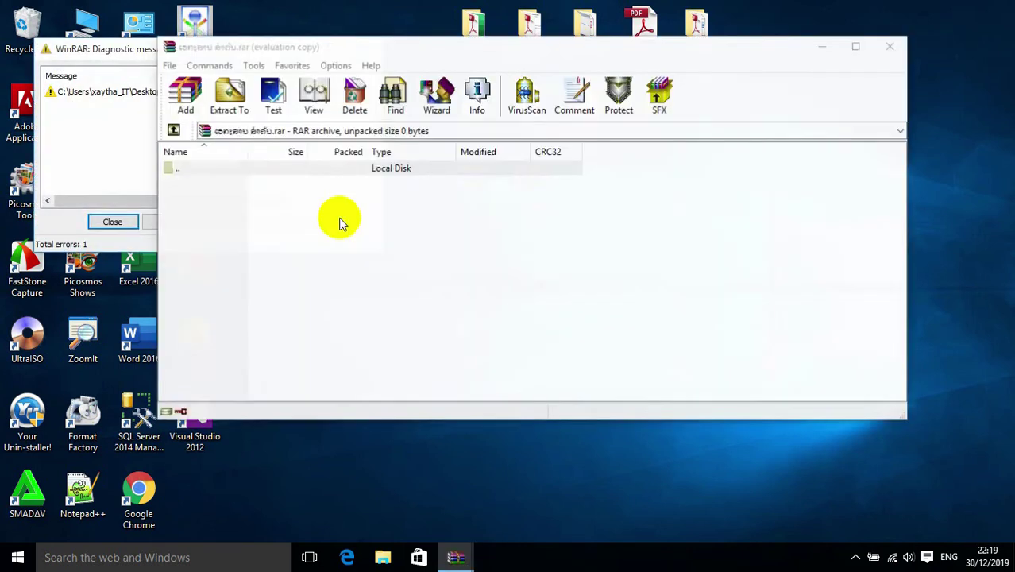
{"action": "left_click", "coordinate": [323, 91]}
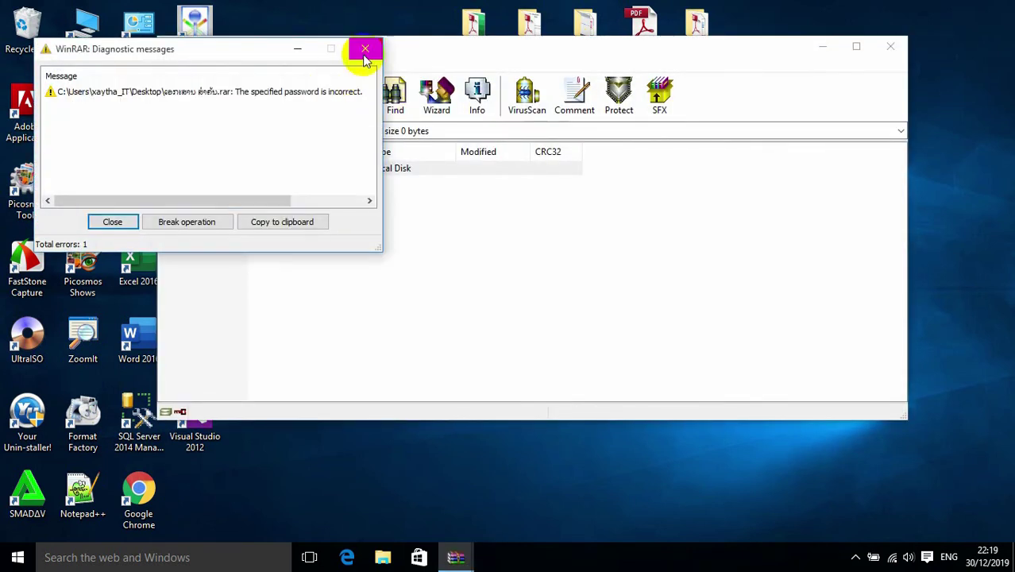
{"action": "left_click", "coordinate": [364, 49]}
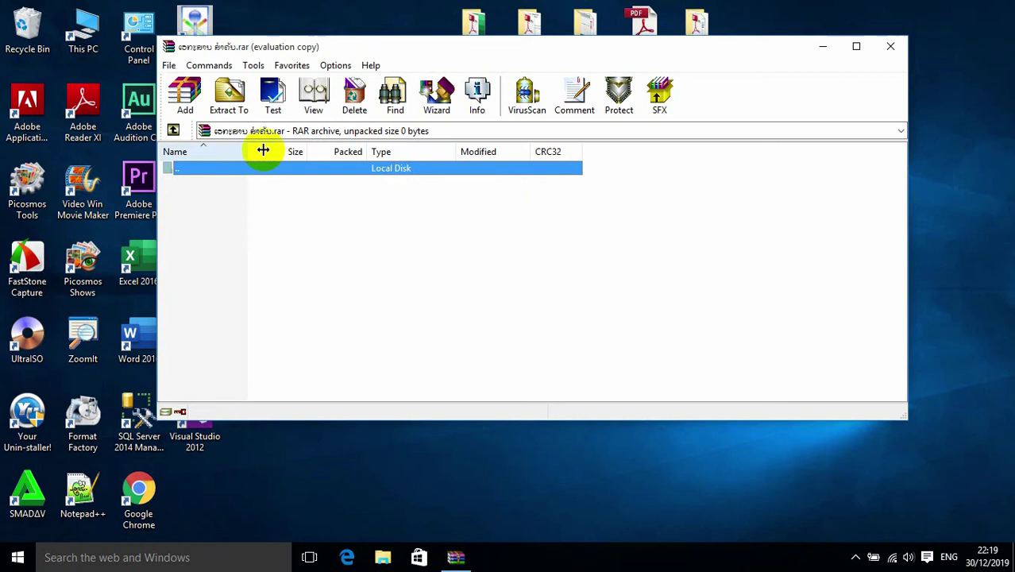
{"action": "left_click", "coordinate": [890, 46]}
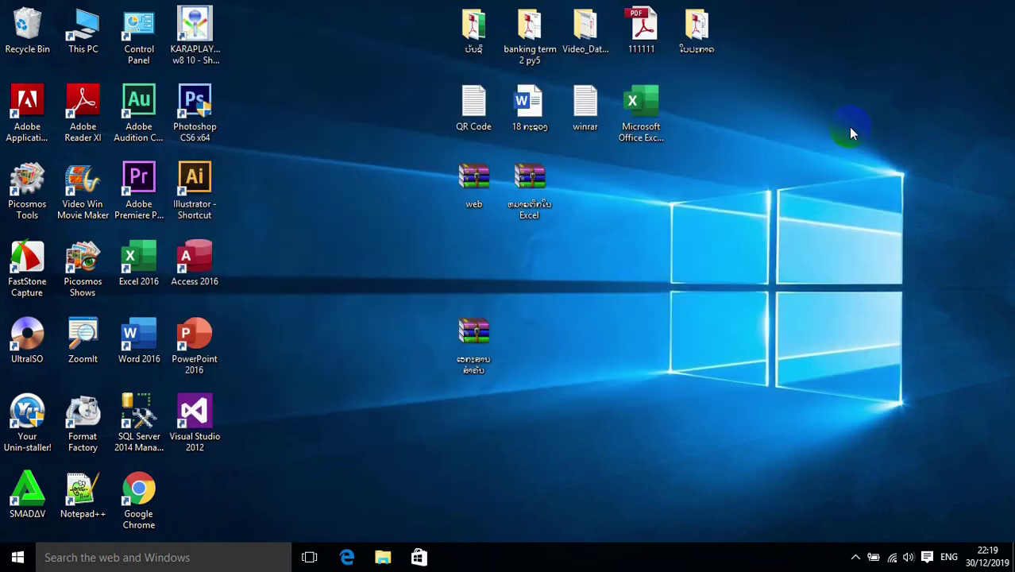
- Reopen the archive with the correct password and dismiss the licence reminder
{"action": "double_click", "coordinate": [477, 347]}
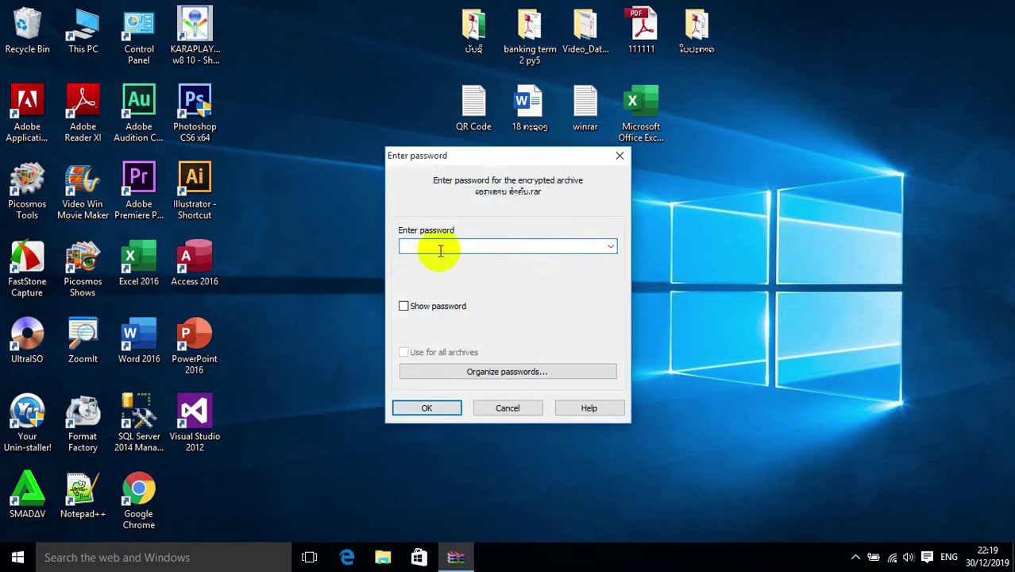
{"action": "type", "text": "123"}
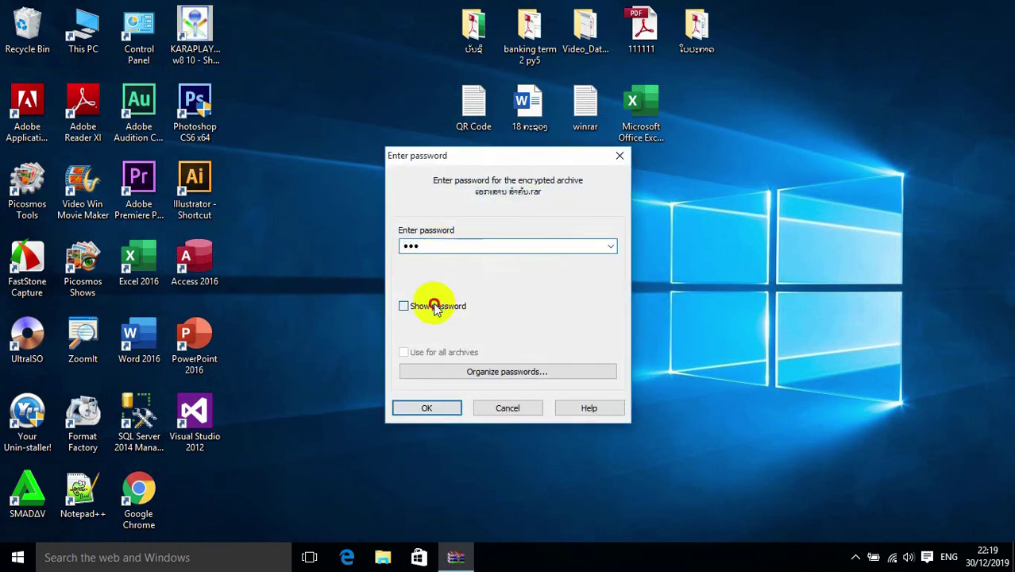
{"action": "left_click", "coordinate": [441, 408]}
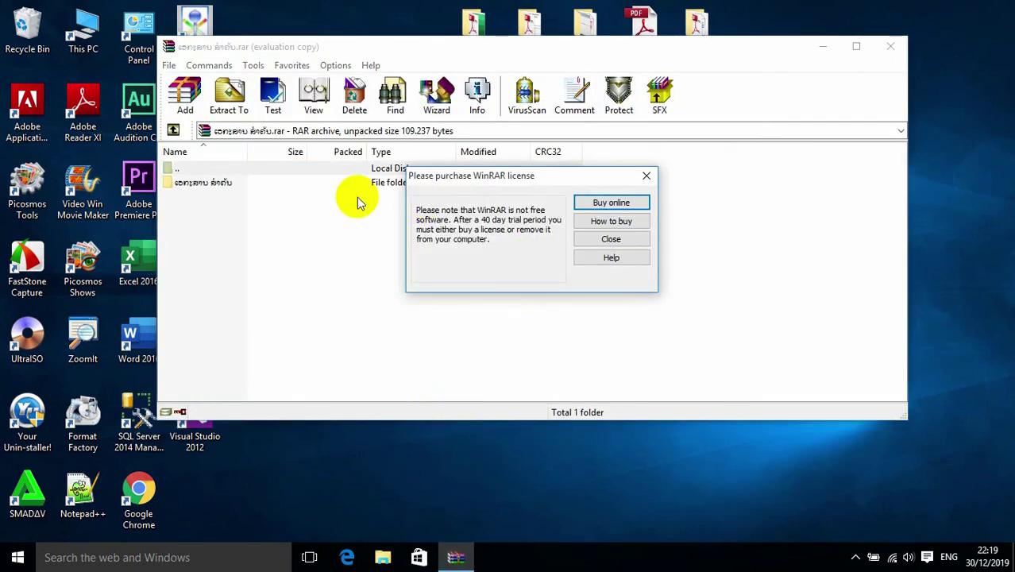
{"action": "left_click", "coordinate": [645, 176]}
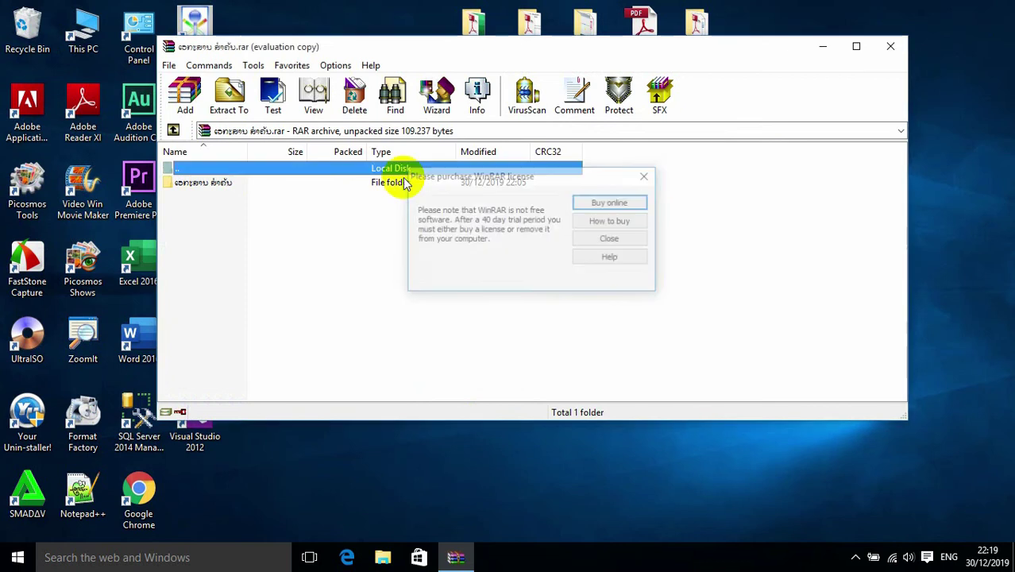
- Extract the archived folder to the Desktop, then close the archive window
{"action": "left_click", "coordinate": [290, 182]}
{"action": "left_click", "coordinate": [229, 95]}
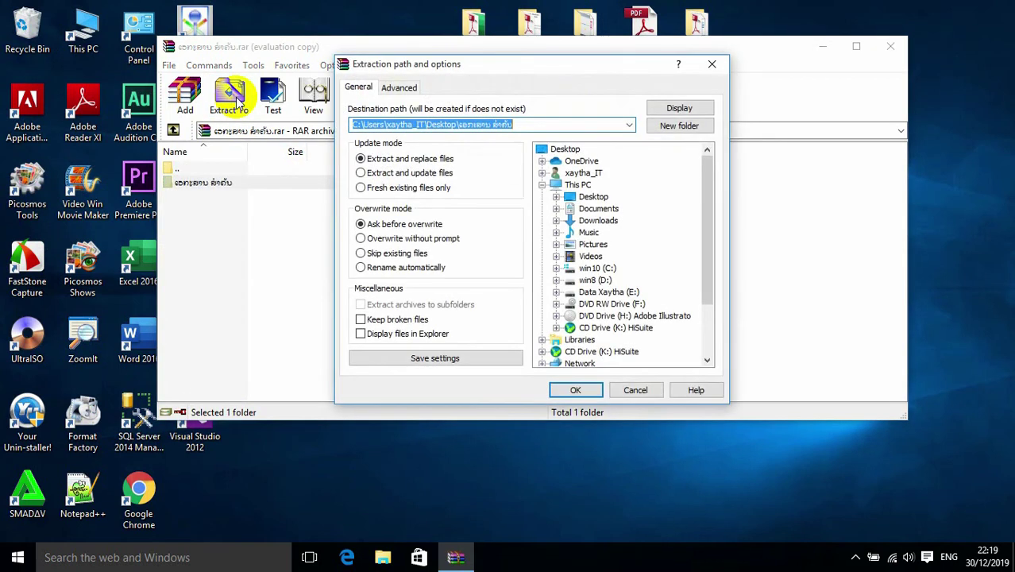
{"action": "left_click", "coordinate": [566, 148]}
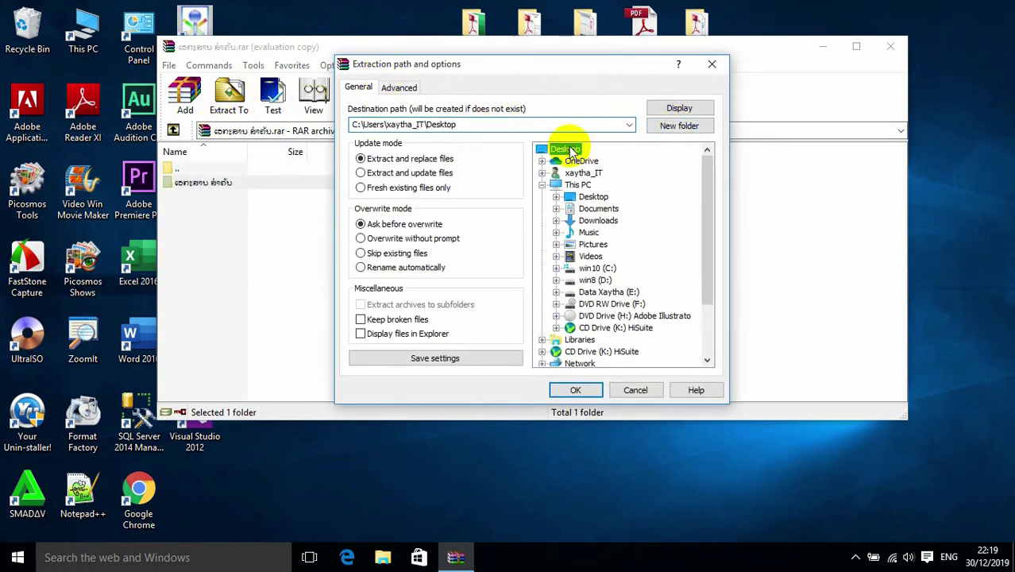
{"action": "left_click", "coordinate": [579, 388]}
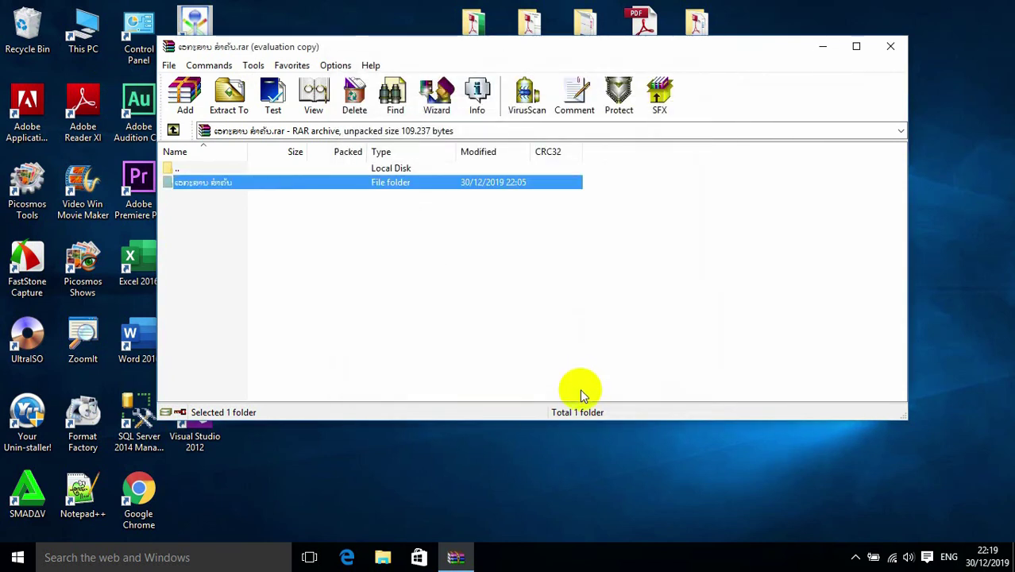
{"action": "left_click", "coordinate": [900, 49]}
- Move the extracted folder to the desktop centre, open it, and inspect its three files
{"action": "left_click_drag", "start_coordinate": [220, 492], "coordinate": [404, 337]}
{"action": "double_click", "coordinate": [404, 333]}
{"action": "left_click_drag", "start_coordinate": [361, 233], "coordinate": [260, 28]}
{"action": "left_click_drag", "start_coordinate": [515, 297], "coordinate": [313, 131]}
{"action": "left_click_drag", "start_coordinate": [321, 239], "coordinate": [326, 61]}
{"action": "left_click", "coordinate": [421, 187]}
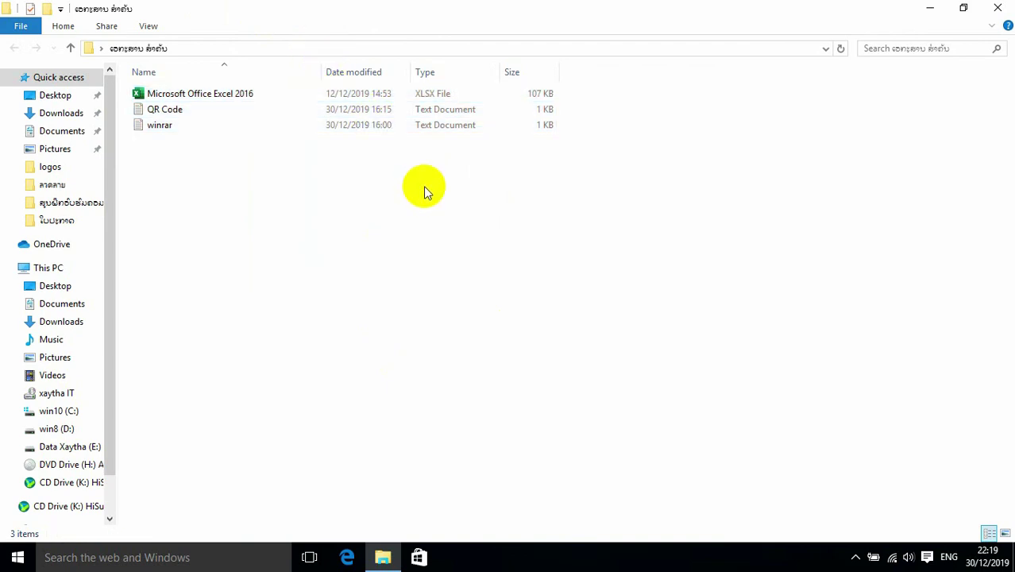